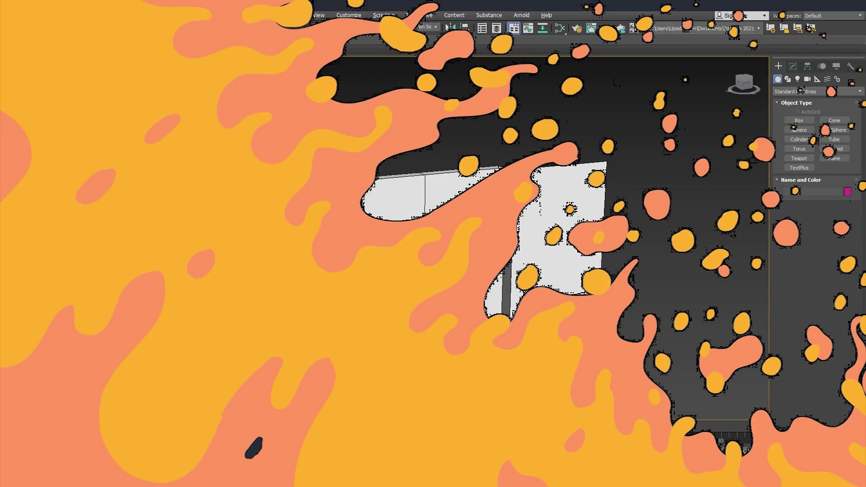
Try sliding the left door half together with the round wheel along the X axis
{"action": "scroll", "coordinate": [426, 281], "scroll_direction": "up", "scroll_amount": 3}
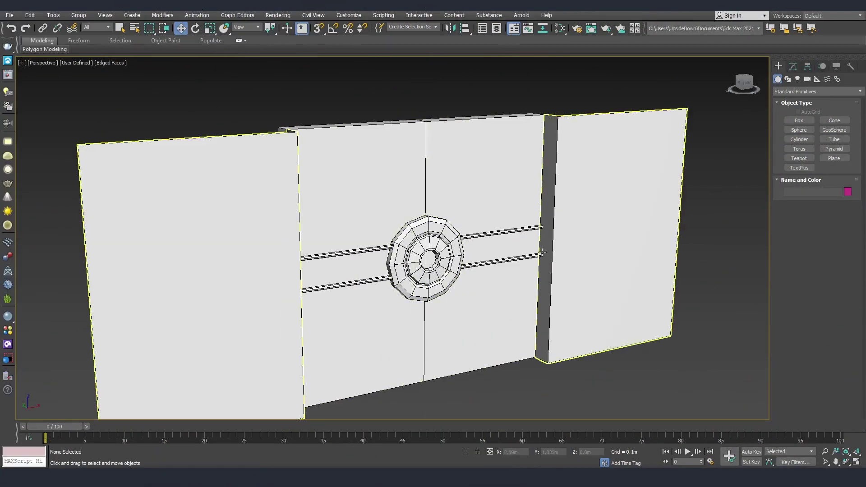
{"action": "middle_click_drag", "start_coordinate": [543, 252], "coordinate": [383, 194], "text": "alt"}
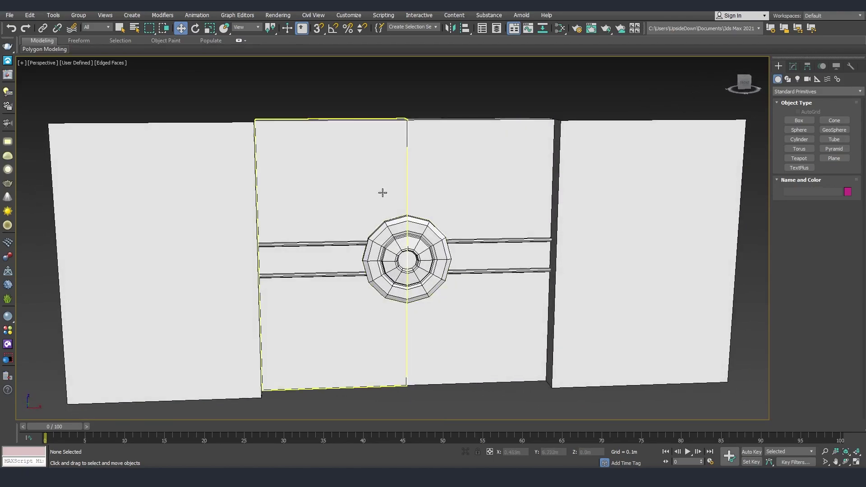
{"action": "left_click", "coordinate": [383, 195]}
{"action": "left_click", "coordinate": [383, 234], "text": "ctrl"}
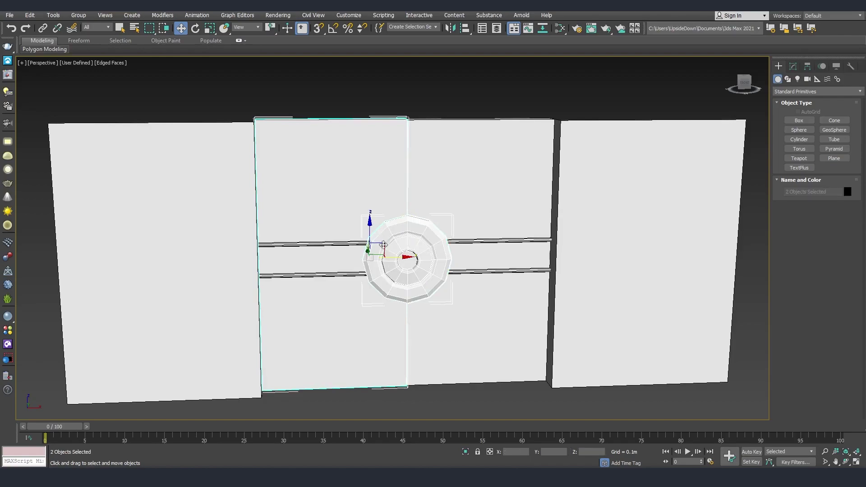
{"action": "middle_click_drag", "start_coordinate": [384, 243], "coordinate": [407, 267], "text": "alt"}
{"action": "left_click_drag", "start_coordinate": [402, 256], "coordinate": [309, 259]}
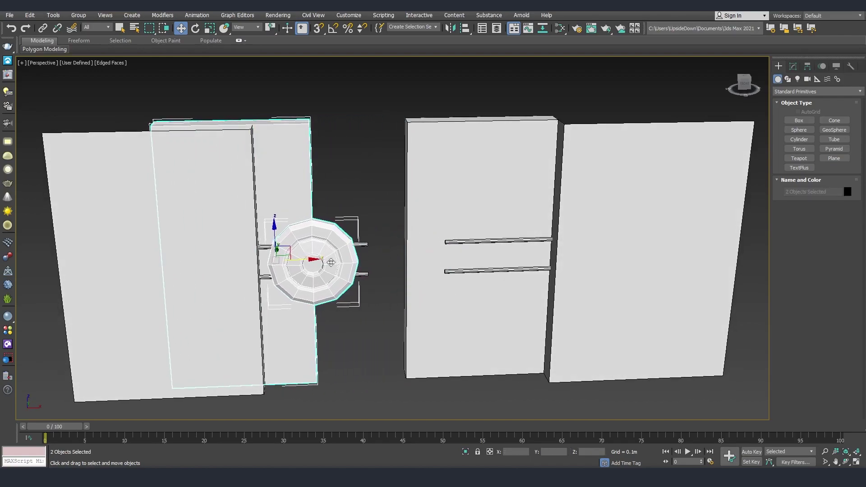
{"action": "right_click", "coordinate": [310, 259]}
{"action": "left_click", "coordinate": [519, 106]}
Inspect the two horizontal rails on the left door half beside the wheel
{"action": "scroll", "coordinate": [354, 248], "scroll_direction": "up", "scroll_amount": 3}
{"action": "left_click", "coordinate": [354, 242]}
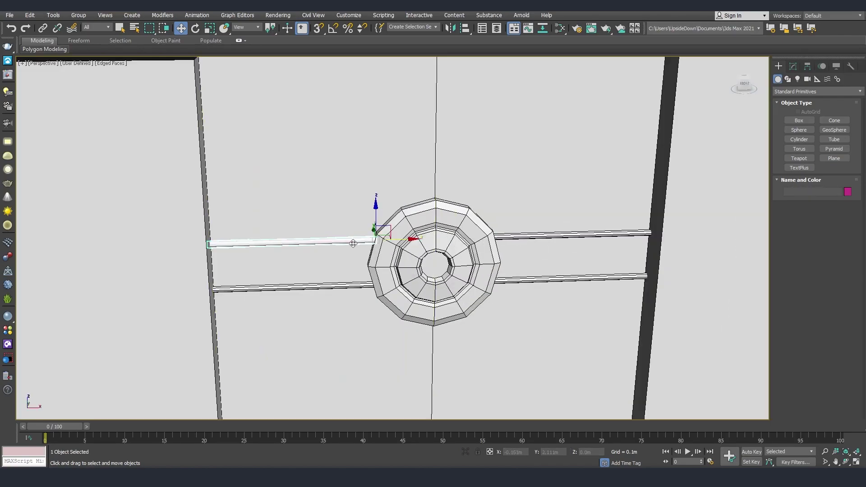
{"action": "left_click", "coordinate": [338, 287], "text": "ctrl"}
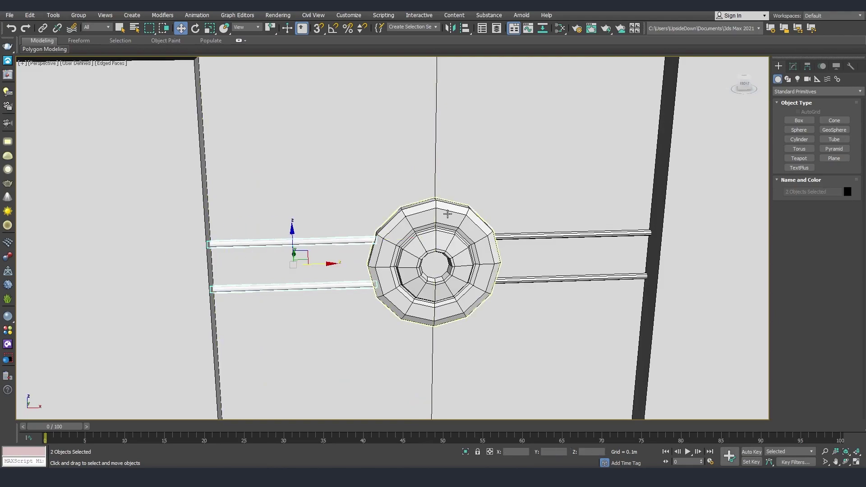
{"action": "scroll", "coordinate": [465, 239], "scroll_direction": "down", "scroll_amount": 5}
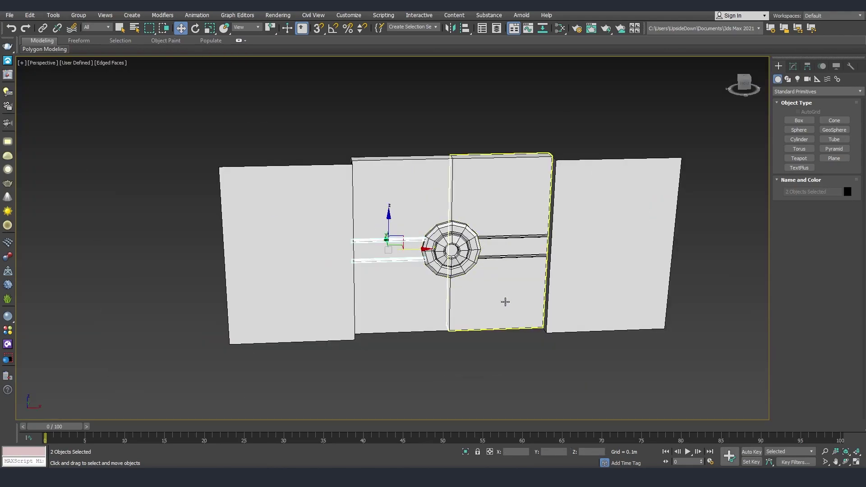
{"action": "middle_click_drag", "start_coordinate": [504, 302], "coordinate": [355, 300]}
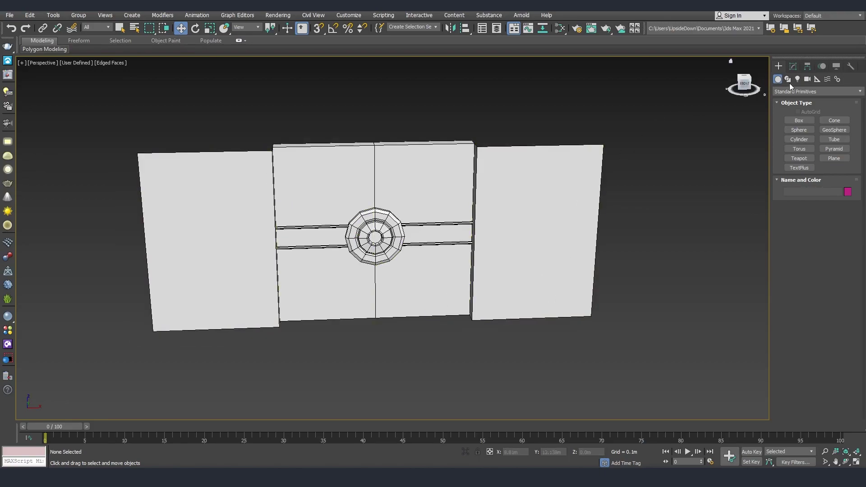
Draw a rectangle spline in the front view over the left door half, about 0.52 m long and 0.39 m wide
{"action": "left_click", "coordinate": [788, 81]}
{"action": "left_click", "coordinate": [792, 92]}
{"action": "left_click", "coordinate": [790, 100]}
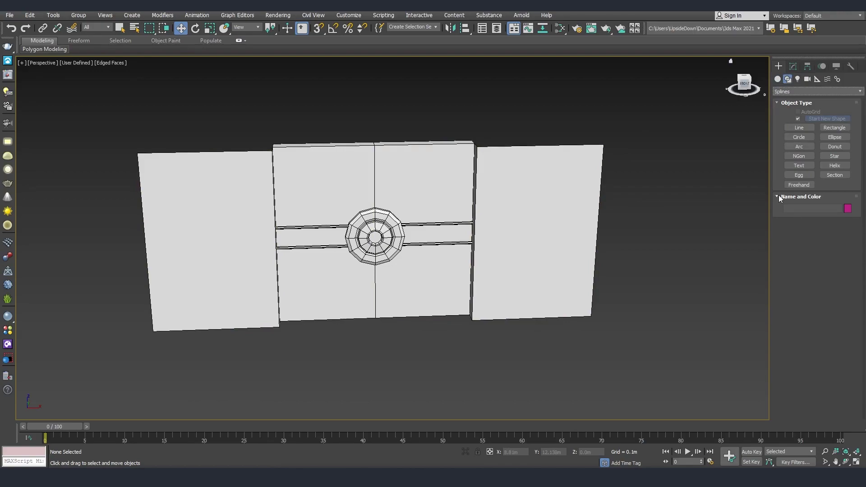
{"action": "left_click", "coordinate": [839, 128]}
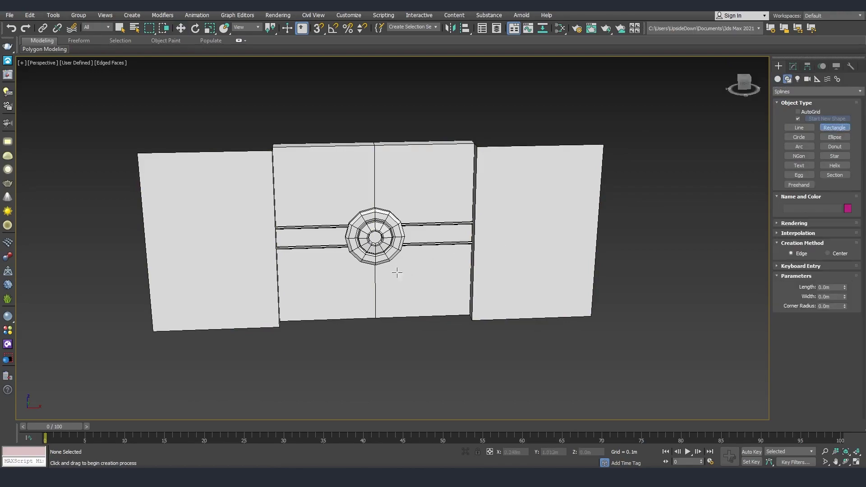
{"action": "key", "text": "f"}
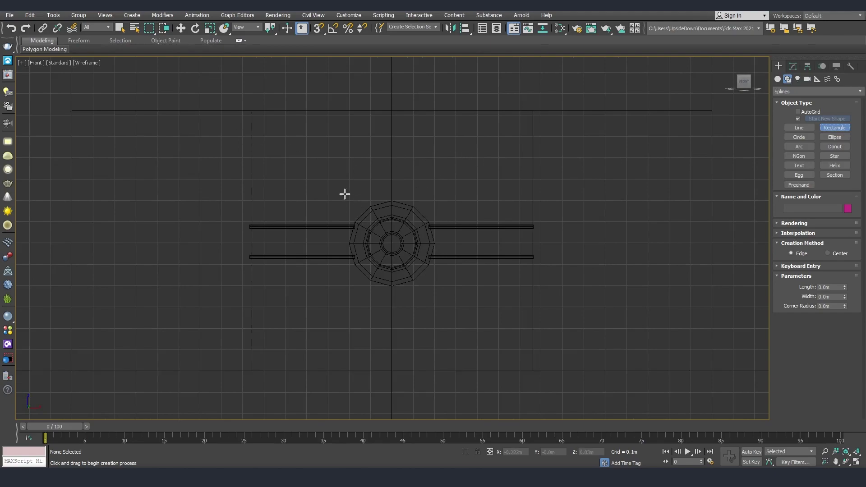
{"action": "left_click_drag", "start_coordinate": [361, 178], "coordinate": [278, 287]}
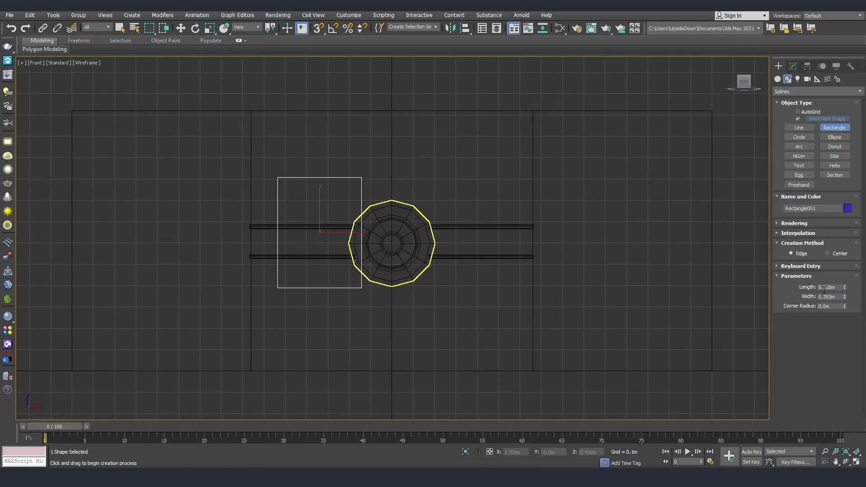
Set the rectangle's length and width to 0.3 m each
{"action": "type", "text": "0.3"}
{"action": "key", "text": "Tab"}
{"action": "type", "text": "0.3"}
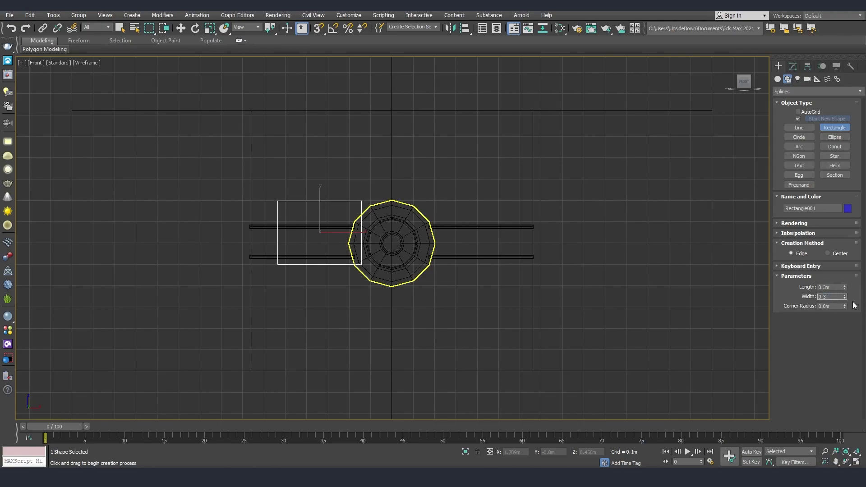
{"action": "key", "text": "Return"}
Move the rectangle along Y out in front of the door, to about -0.62 m
{"action": "key", "text": "p"}
{"action": "middle_click_drag", "start_coordinate": [364, 278], "coordinate": [409, 304], "text": "alt"}
{"action": "key", "text": "w"}
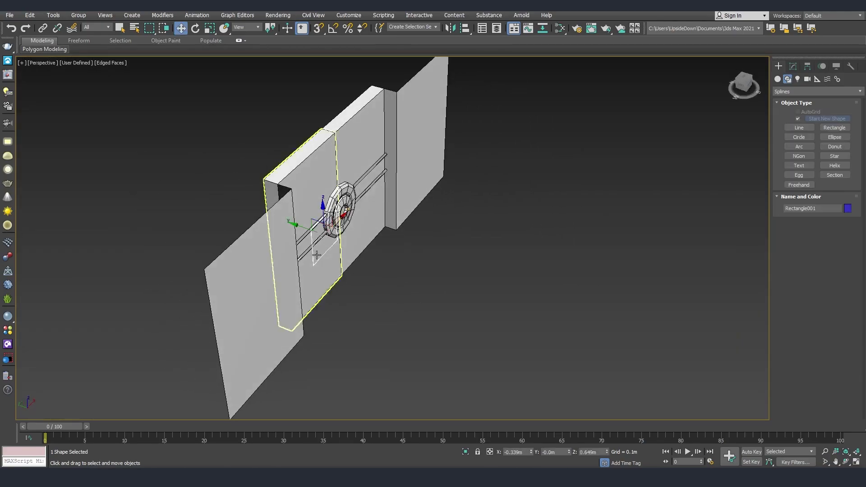
{"action": "middle_click_drag", "start_coordinate": [317, 254], "coordinate": [336, 254], "text": "alt"}
{"action": "left_click_drag", "start_coordinate": [301, 231], "coordinate": [393, 246]}
Copy the rectangle about 0.69 m along X onto the right door half in the front view
{"action": "key", "text": "f"}
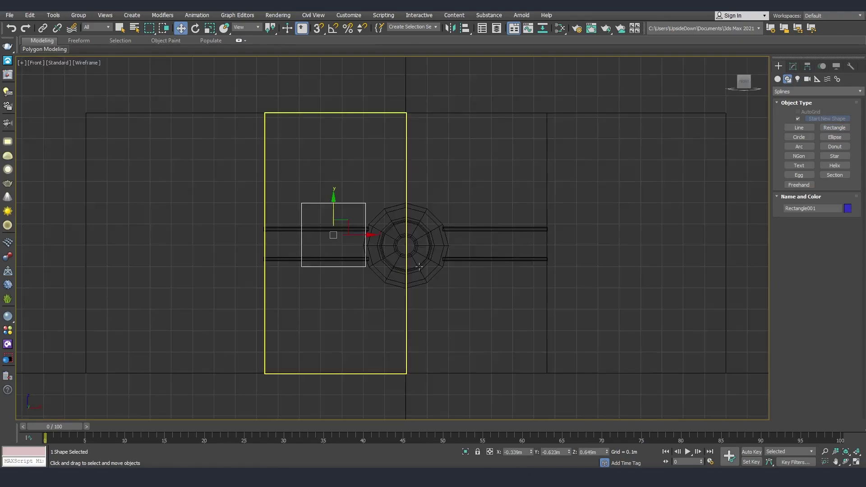
{"action": "scroll", "coordinate": [347, 243], "scroll_direction": "up", "scroll_amount": 4}
{"action": "middle_click_drag", "start_coordinate": [347, 244], "coordinate": [300, 269]}
{"action": "scroll", "coordinate": [437, 273], "scroll_direction": "down", "scroll_amount": 3}
{"action": "scroll", "coordinate": [300, 264], "scroll_direction": "down", "scroll_amount": 3}
{"action": "left_click_drag", "start_coordinate": [312, 260], "coordinate": [410, 269], "text": "shift"}
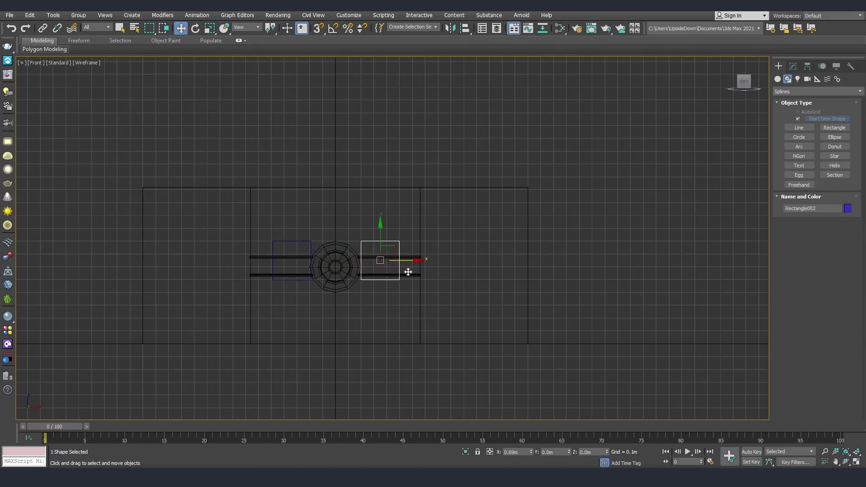
{"action": "key", "text": "Return"}
Set the left rectangle's X position to -0.3 m and the right rectangle's to 0.3 m
{"action": "scroll", "coordinate": [348, 273], "scroll_direction": "up", "scroll_amount": 3}
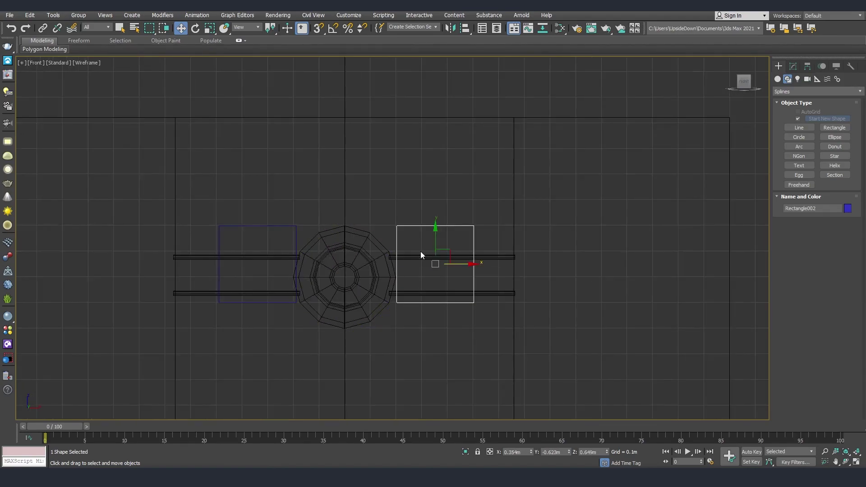
{"action": "left_click", "coordinate": [280, 230]}
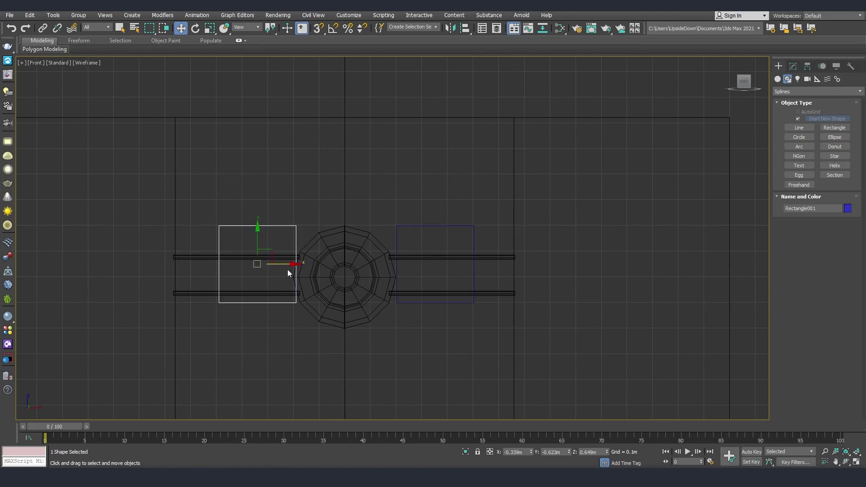
{"action": "double_click", "coordinate": [514, 452]}
{"action": "type", "text": "-0.3"}
{"action": "key", "text": "Return"}
{"action": "left_click", "coordinate": [444, 226]}
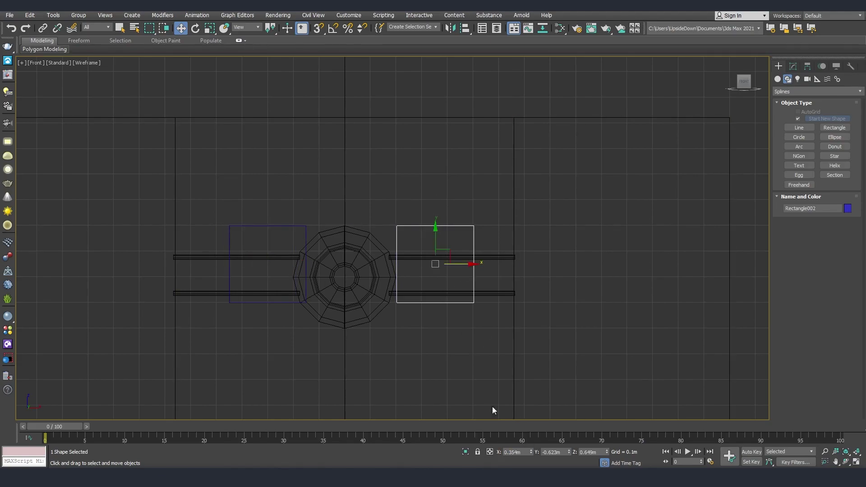
{"action": "double_click", "coordinate": [515, 452]}
{"action": "type", "text": "0.3"}
{"action": "key", "text": "Return"}
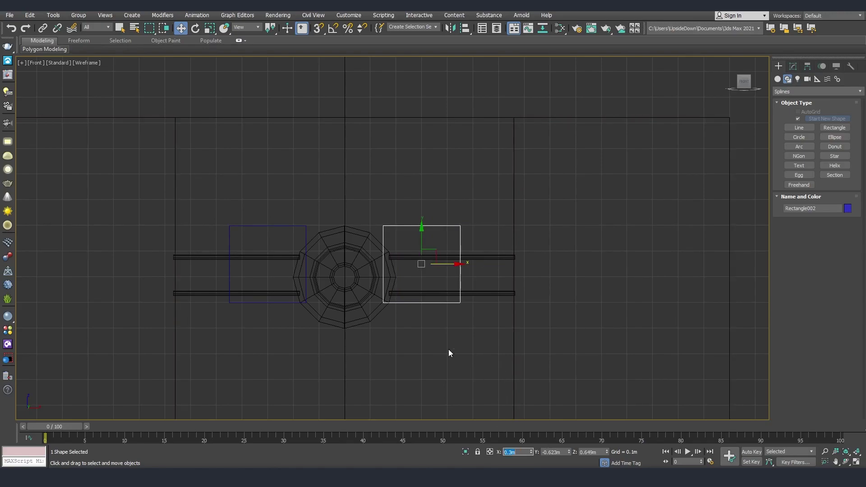
Draw a closed left-pointing arrow with straight line segments in the front view, near the outer ends of the left rails
{"action": "key", "text": "p"}
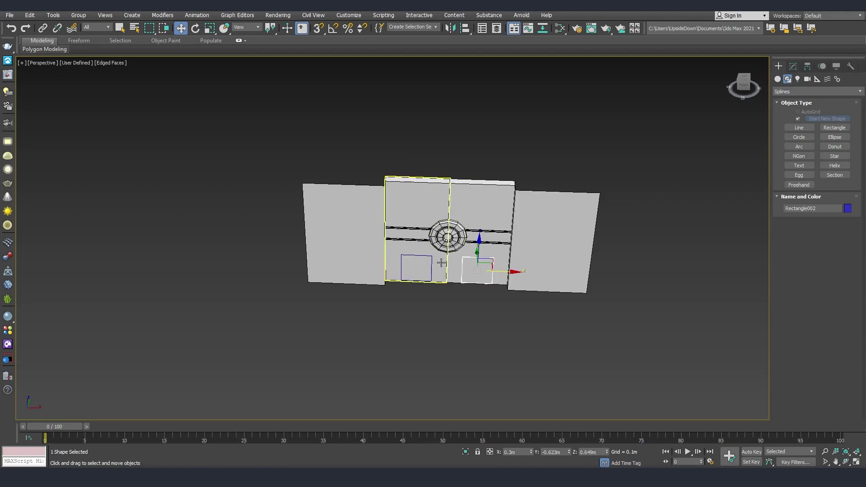
{"action": "scroll", "coordinate": [437, 262], "scroll_direction": "up", "scroll_amount": 2}
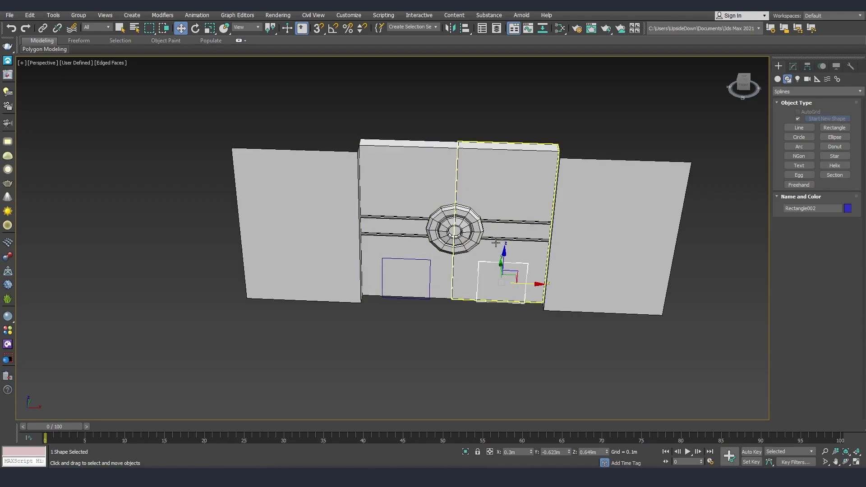
{"action": "scroll", "coordinate": [393, 210], "scroll_direction": "down", "scroll_amount": 2}
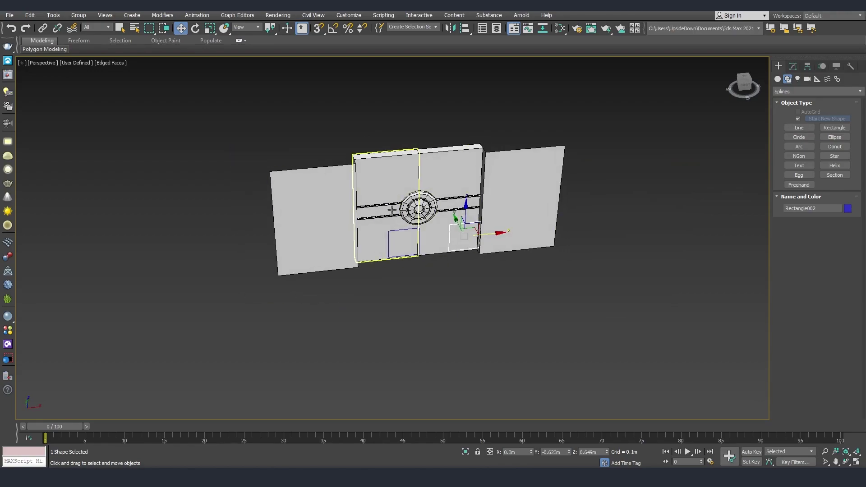
{"action": "left_click", "coordinate": [803, 127]}
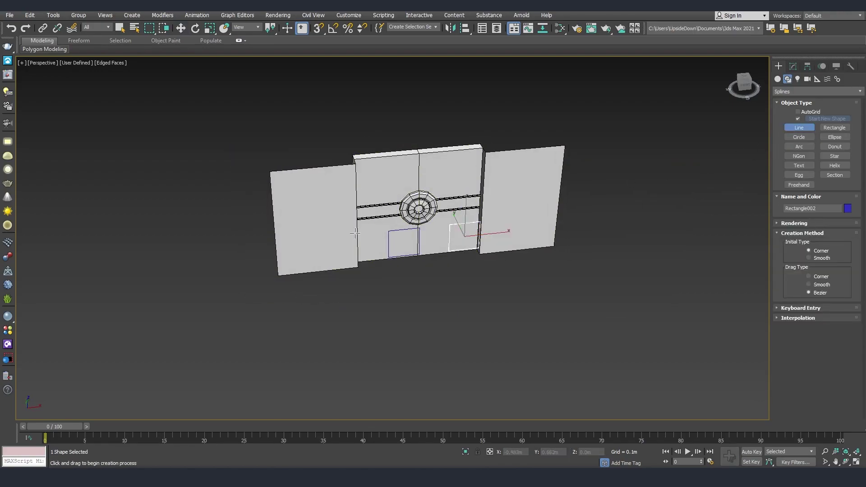
{"action": "key", "text": "f"}
{"action": "left_click", "coordinate": [457, 275]}
{"action": "left_click", "coordinate": [399, 276]}
{"action": "left_click", "coordinate": [399, 296]}
{"action": "left_click", "coordinate": [362, 259]}
{"action": "left_click", "coordinate": [398, 234]}
{"action": "left_click", "coordinate": [398, 250]}
{"action": "left_click", "coordinate": [457, 249]}
{"action": "left_click", "coordinate": [457, 275]}
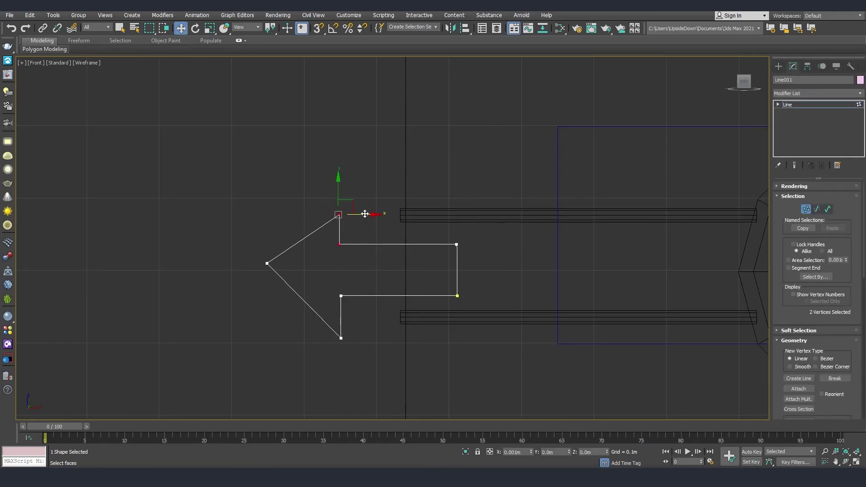
Adjust the arrowhead's upper back vertices to line up with the lower ones, and raise its upper corner slightly
{"action": "left_click_drag", "start_coordinate": [365, 214], "coordinate": [367, 214]}
{"action": "left_click", "coordinate": [341, 214]}
{"action": "left_click_drag", "start_coordinate": [355, 201], "coordinate": [358, 188]}
{"action": "key", "text": "1"}
{"action": "scroll", "coordinate": [355, 222], "scroll_direction": "down", "scroll_amount": 6}
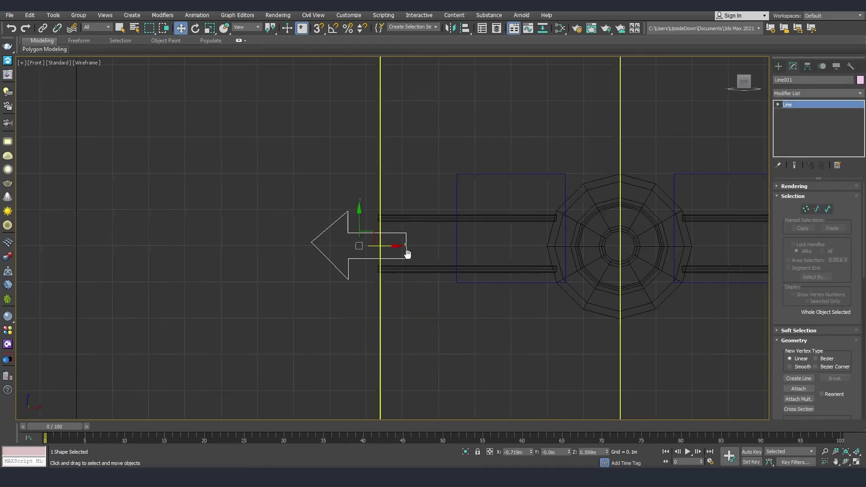
Set the arrow's X position to -0.7 m
{"action": "scroll", "coordinate": [390, 261], "scroll_direction": "up", "scroll_amount": 5}
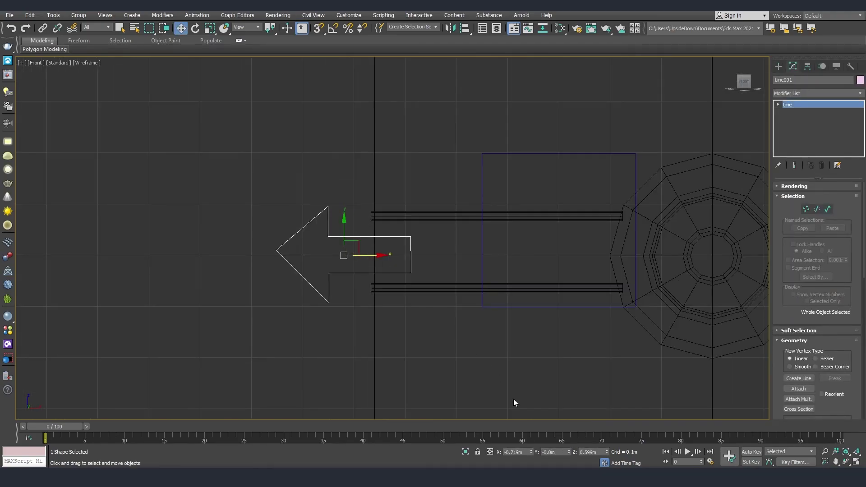
{"action": "double_click", "coordinate": [516, 453]}
{"action": "key", "text": "Return"}
{"action": "scroll", "coordinate": [435, 290], "scroll_direction": "down", "scroll_amount": 8}
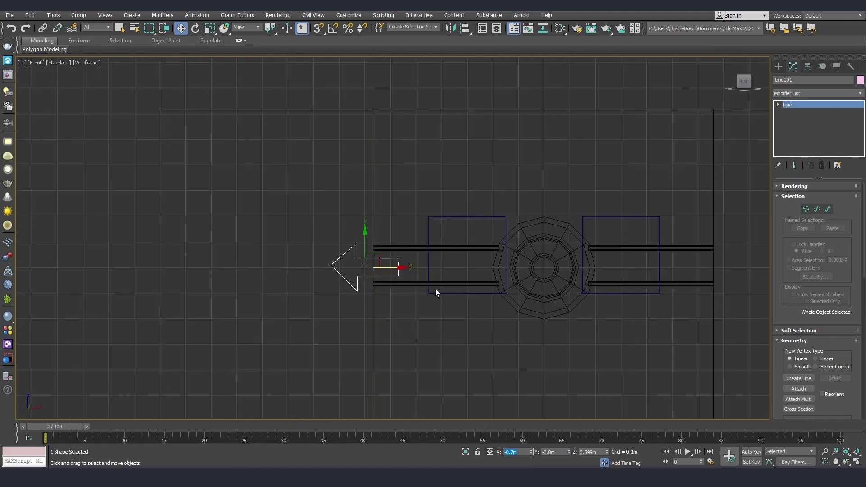
Copy the arrow along X past the door's right edge, to about 0.85 m
{"action": "middle_click_drag", "start_coordinate": [300, 275], "coordinate": [327, 270]}
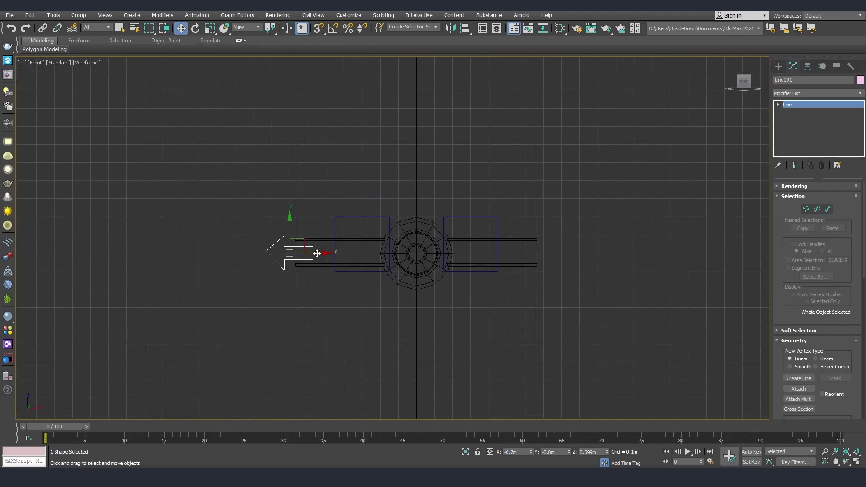
{"action": "left_click_drag", "start_coordinate": [318, 254], "coordinate": [598, 252], "text": "shift"}
{"action": "left_click", "coordinate": [420, 275]}
{"action": "middle_click_drag", "start_coordinate": [586, 239], "coordinate": [583, 239]}
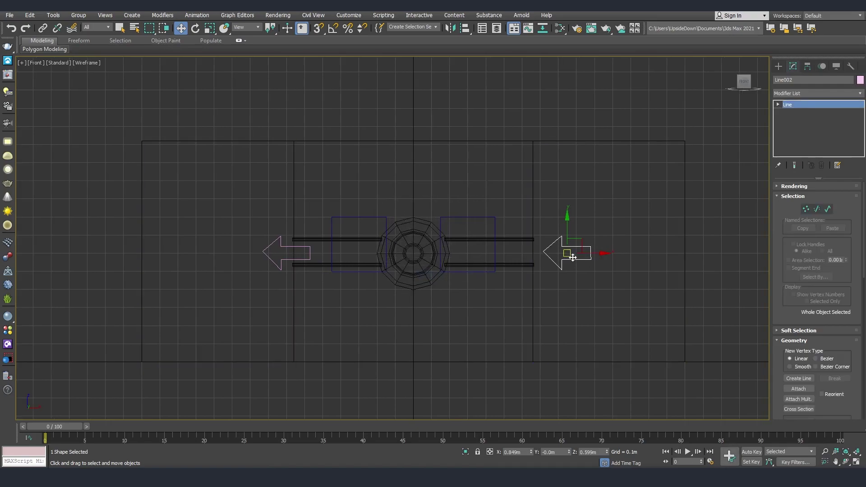
Turn on angle snap and rotate the copied arrow in the front view so it points right
{"action": "key", "text": "e"}
{"action": "mouse_move", "coordinate": [592, 236]}
{"action": "left_mouse_down"}
{"action": "mouse_move", "coordinate": [611, 306]}
{"action": "mouse_move", "coordinate": [597, 367]}
{"action": "left_mouse_up"}
{"action": "key", "text": "ctrl+z"}
{"action": "key", "text": "a"}
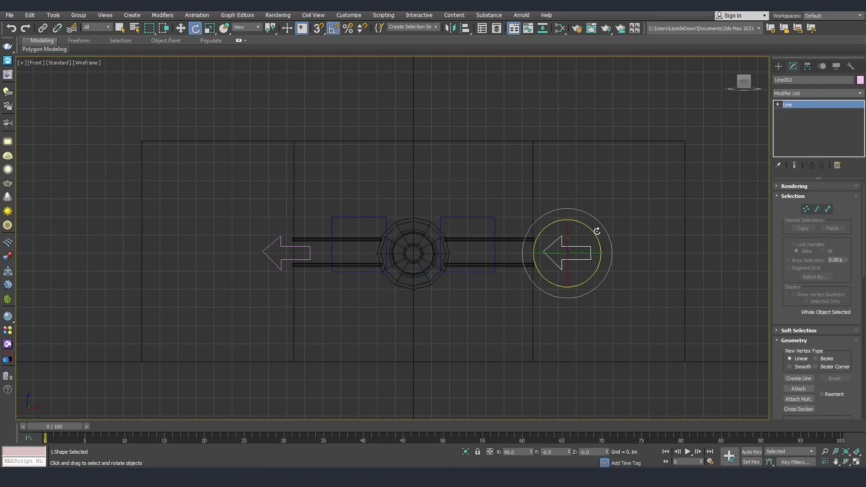
{"action": "left_click_drag", "start_coordinate": [596, 233], "coordinate": [520, 452]}
{"action": "middle_click_drag", "start_coordinate": [612, 310], "coordinate": [561, 313]}
Set the right arrow's X position to 0.7 m
{"action": "key", "text": "w"}
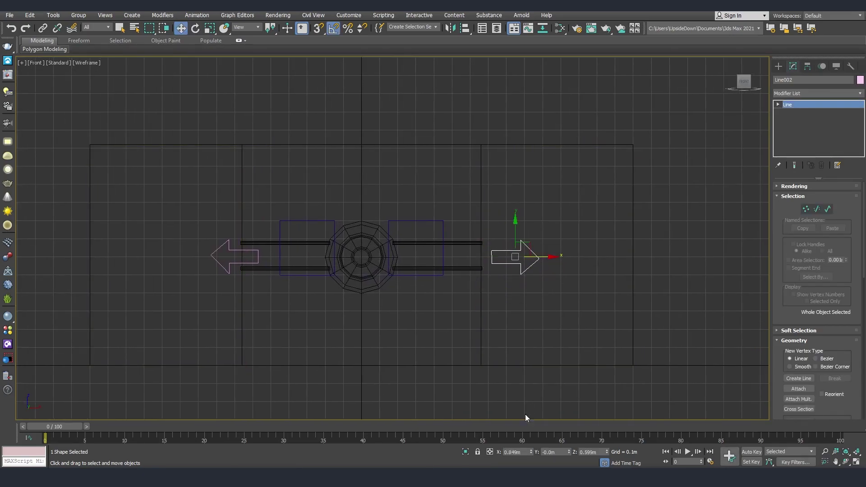
{"action": "type", "text": "0.8"}
{"action": "key", "text": "BackSpace"}
{"action": "type", "text": "7"}
{"action": "key", "text": "Return"}
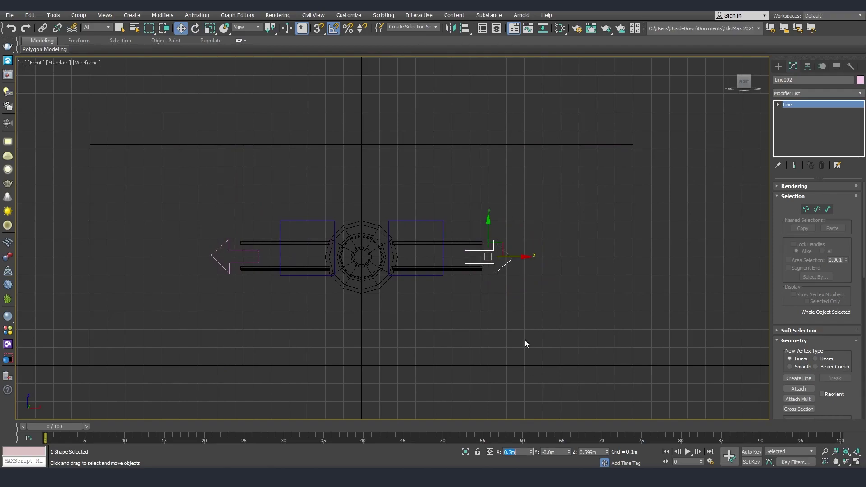
Select both arrow splines and move them forward in front of the door, near the rectangles
{"action": "middle_click_drag", "start_coordinate": [550, 284], "coordinate": [572, 276]}
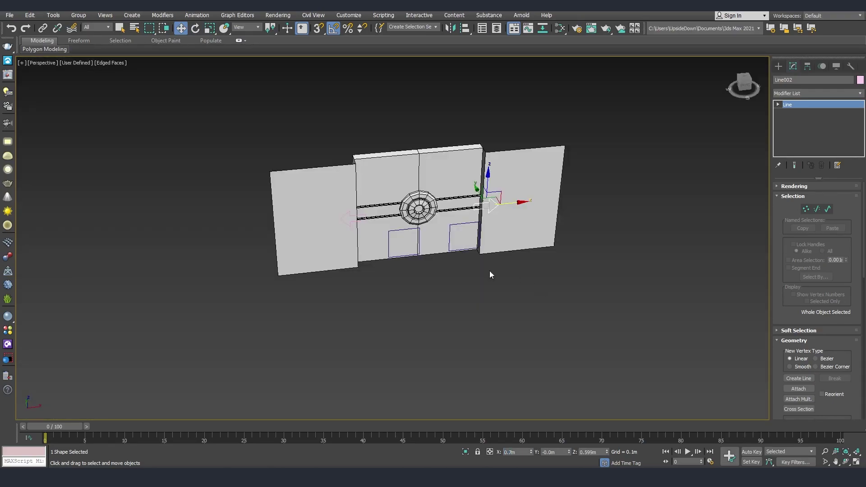
{"action": "left_click", "coordinate": [282, 270], "text": "ctrl"}
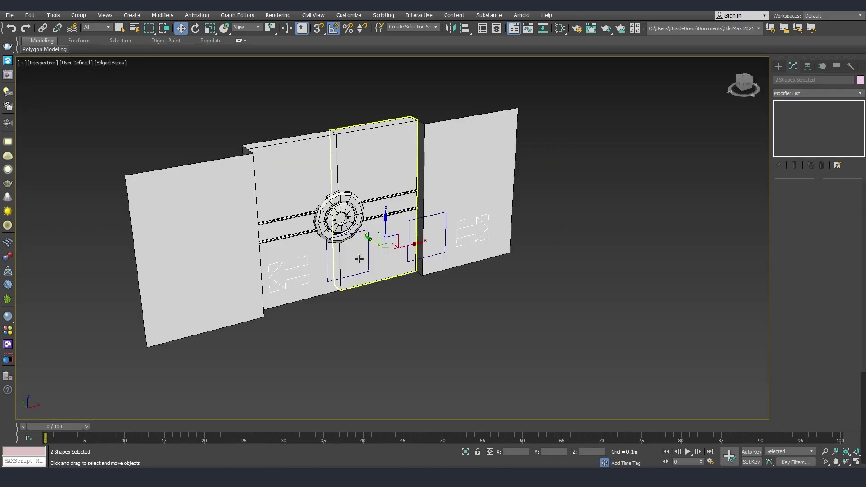
Link the left door panel and the wheel to the left rectangle as their parent
{"action": "scroll", "coordinate": [468, 343], "scroll_direction": "down", "scroll_amount": 3}
{"action": "middle_click_drag", "start_coordinate": [478, 356], "coordinate": [476, 297], "text": "alt"}
{"action": "scroll", "coordinate": [453, 235], "scroll_direction": "up", "scroll_amount": 3}
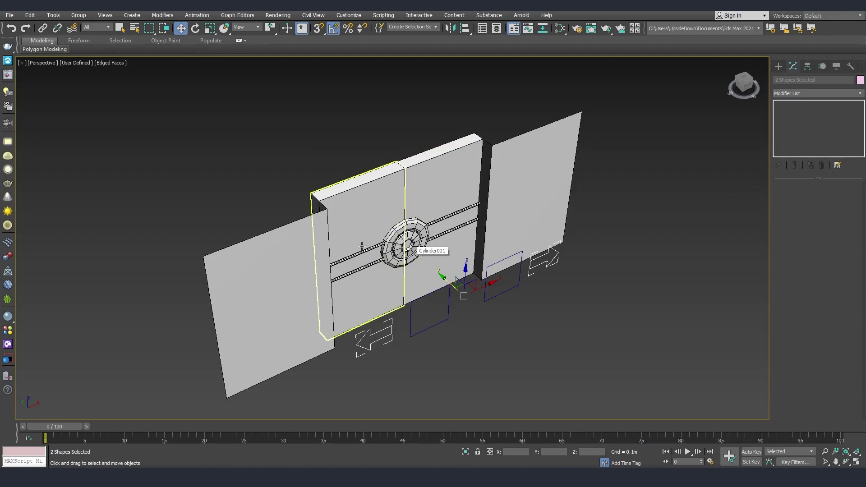
{"action": "middle_click_drag", "start_coordinate": [407, 274], "coordinate": [345, 257], "text": "alt"}
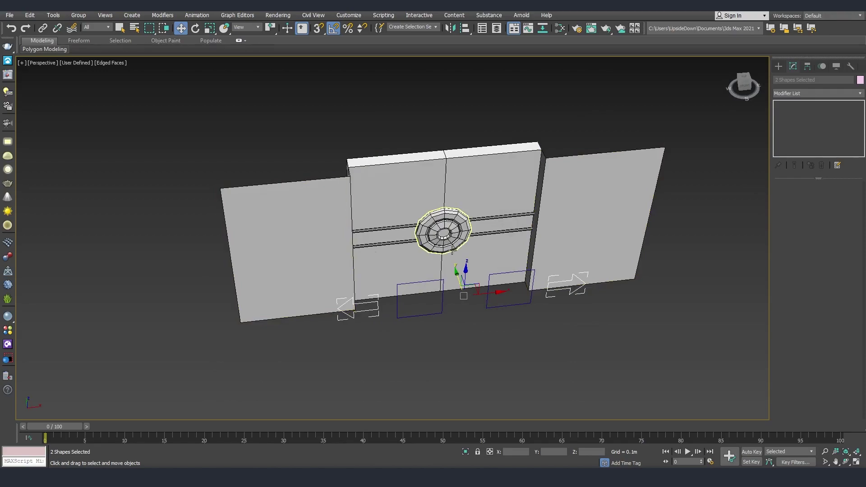
{"action": "middle_click_drag", "start_coordinate": [390, 191], "coordinate": [337, 189]}
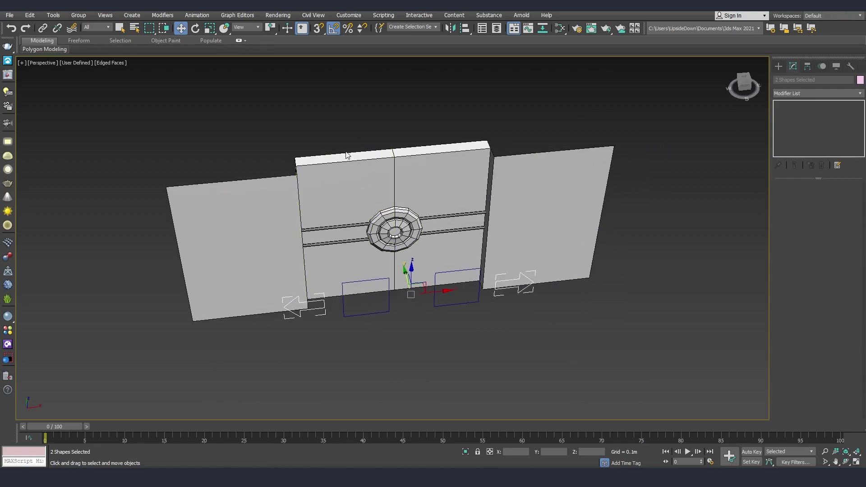
{"action": "left_click", "coordinate": [349, 185]}
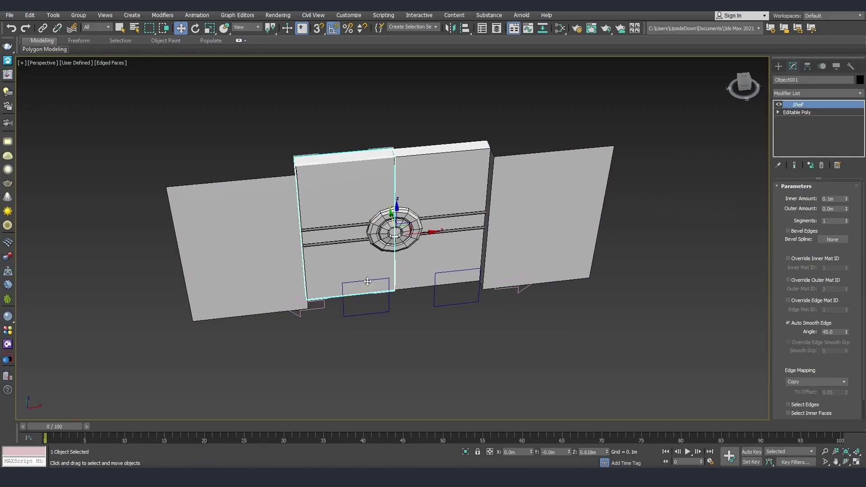
{"action": "left_click", "coordinate": [371, 329]}
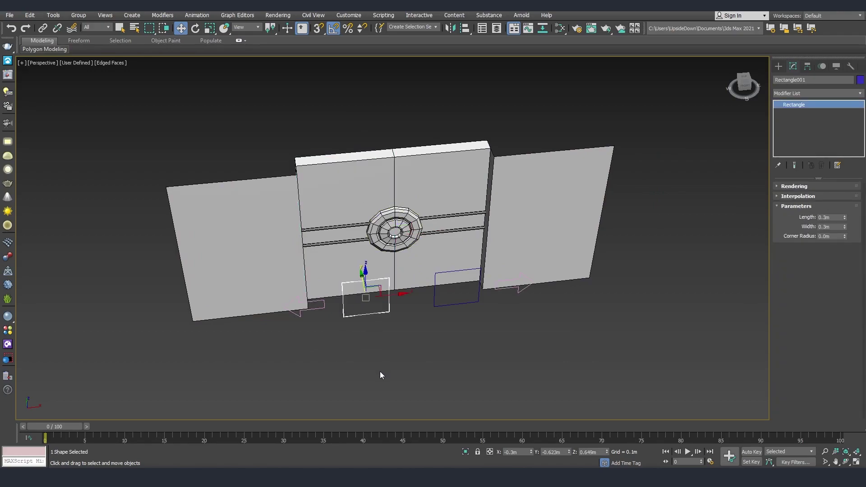
{"action": "left_click", "coordinate": [351, 175]}
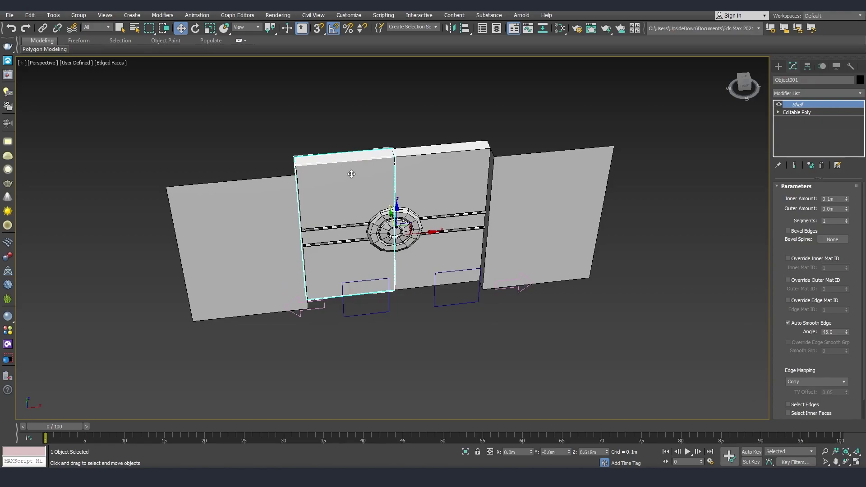
{"action": "left_click", "coordinate": [42, 28]}
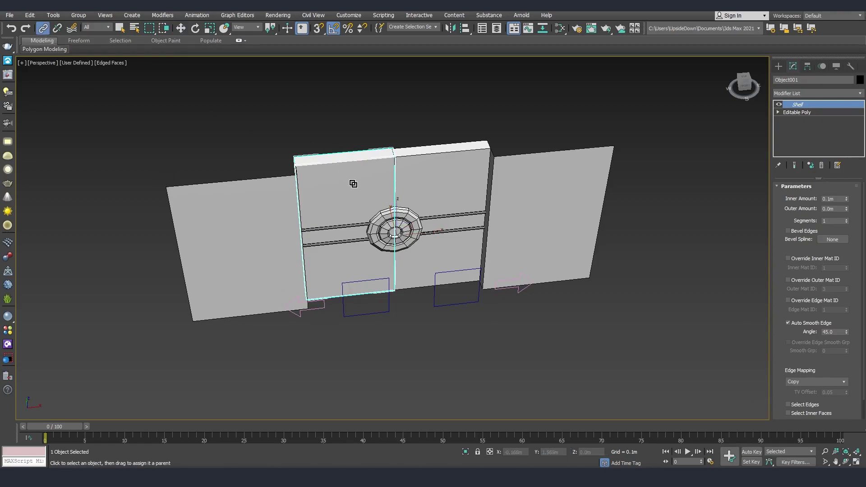
{"action": "left_click_drag", "start_coordinate": [353, 185], "coordinate": [377, 318]}
{"action": "left_click", "coordinate": [395, 232]}
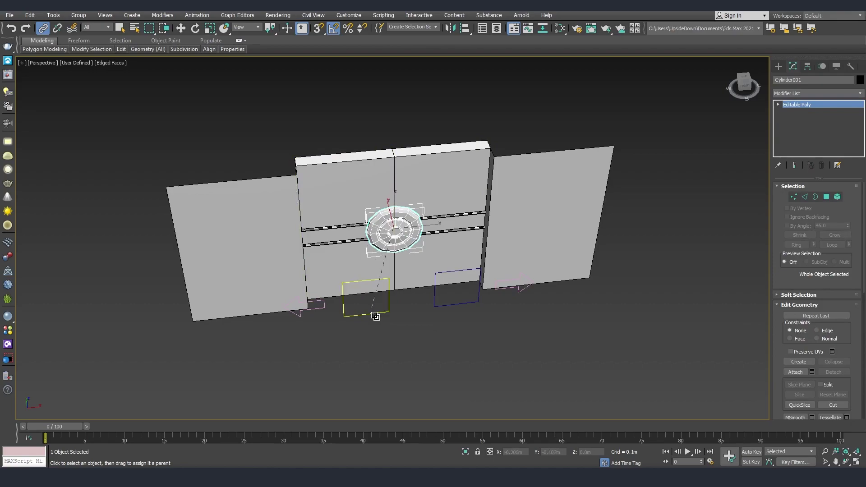
Link the right door panel to the right rectangle, and the rails to the arrow on their own side
{"action": "left_click", "coordinate": [429, 207]}
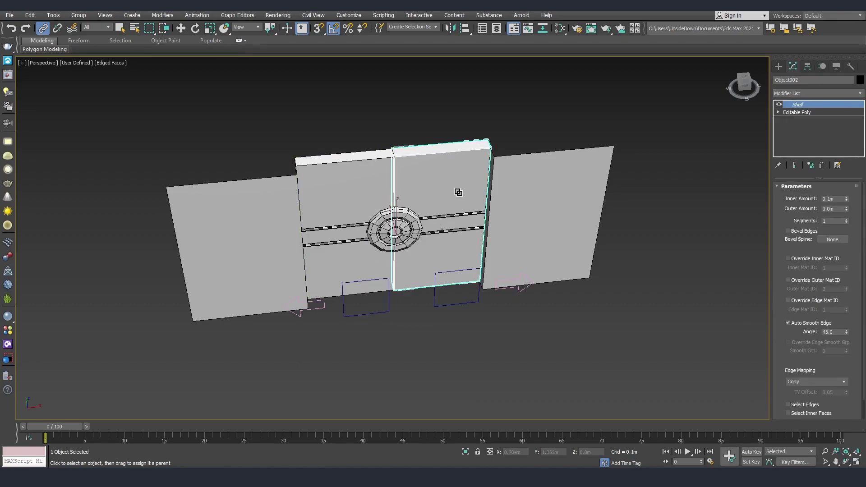
{"action": "left_click_drag", "start_coordinate": [428, 184], "coordinate": [449, 311]}
{"action": "left_click_drag", "start_coordinate": [338, 243], "coordinate": [325, 309]}
{"action": "middle_click_drag", "start_coordinate": [326, 308], "coordinate": [334, 314], "text": "alt"}
{"action": "left_click", "coordinate": [332, 233]}
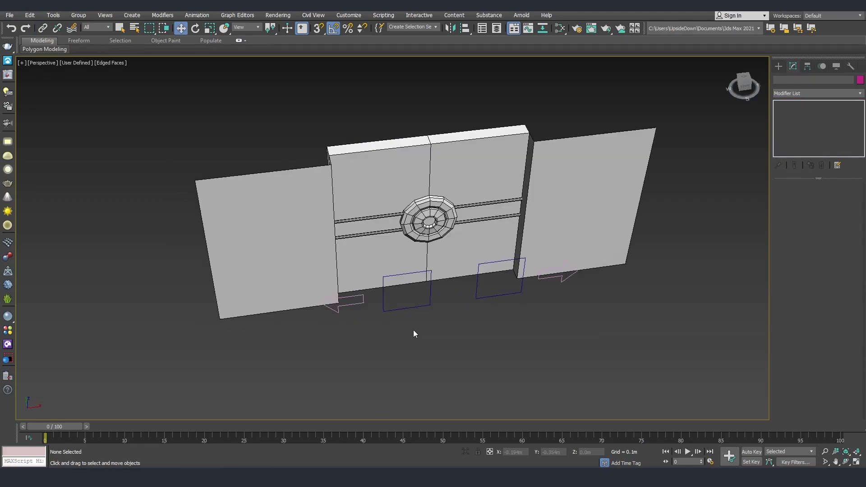
Try moving the rectangles and the right arrow to test the links, cancelling or undoing each move
{"action": "mouse_move", "coordinate": [412, 299]}
{"action": "left_mouse_down"}
{"action": "mouse_move", "coordinate": [342, 297]}
{"action": "mouse_move", "coordinate": [402, 302]}
{"action": "left_mouse_up"}
{"action": "right_click", "coordinate": [402, 302]}
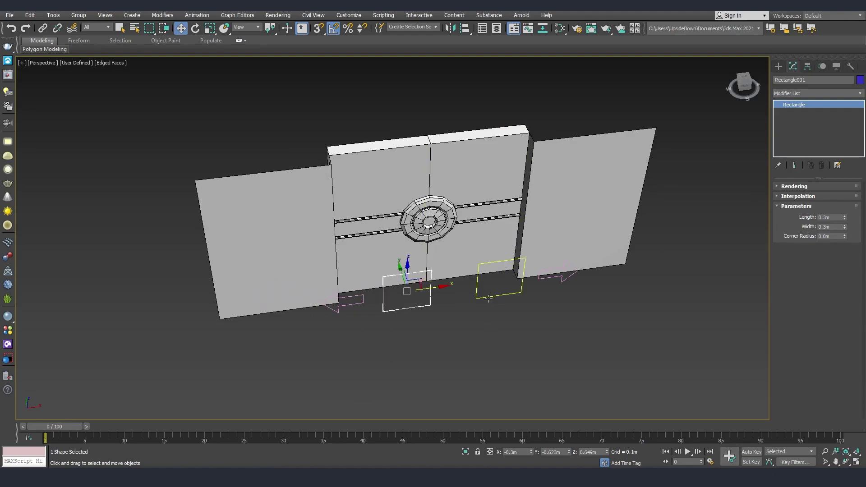
{"action": "left_click", "coordinate": [481, 269]}
{"action": "left_click_drag", "start_coordinate": [524, 284], "coordinate": [600, 274]}
{"action": "right_click", "coordinate": [551, 285]}
{"action": "left_click", "coordinate": [564, 273], "text": "ctrl"}
{"action": "key", "text": "ctrl+z"}
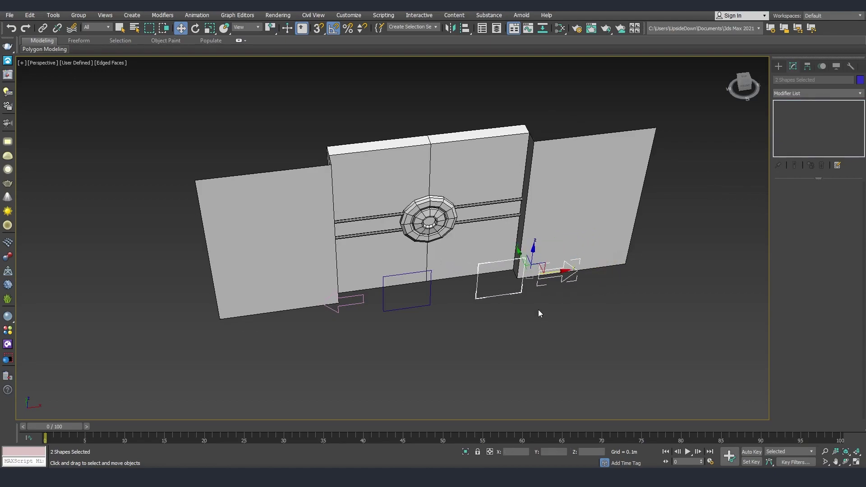
Turn on Auto Key and set a position key for both arrows at frame 0
{"action": "middle_click_drag", "start_coordinate": [514, 310], "coordinate": [470, 308]}
{"action": "middle_click_drag", "start_coordinate": [410, 313], "coordinate": [397, 343], "text": "alt"}
{"action": "left_click", "coordinate": [519, 330]}
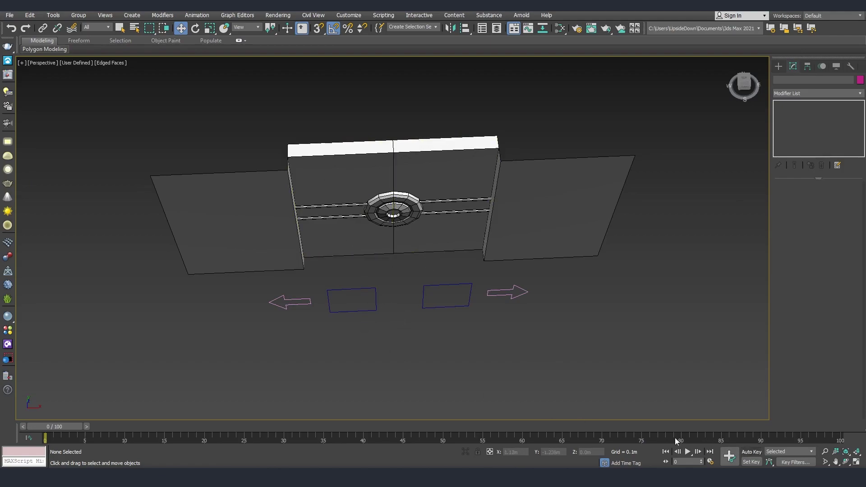
{"action": "left_click", "coordinate": [742, 453]}
{"action": "left_click", "coordinate": [732, 461]}
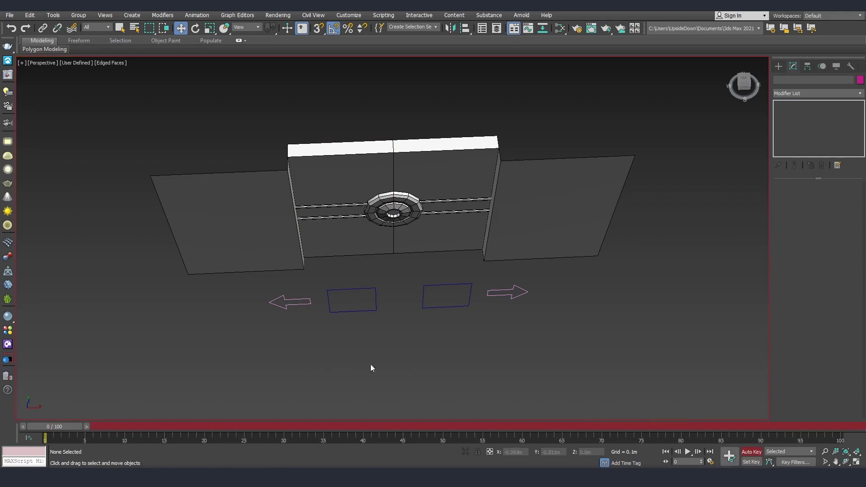
{"action": "left_click_drag", "start_coordinate": [267, 343], "coordinate": [291, 280]}
{"action": "left_click", "coordinate": [519, 285], "text": "ctrl"}
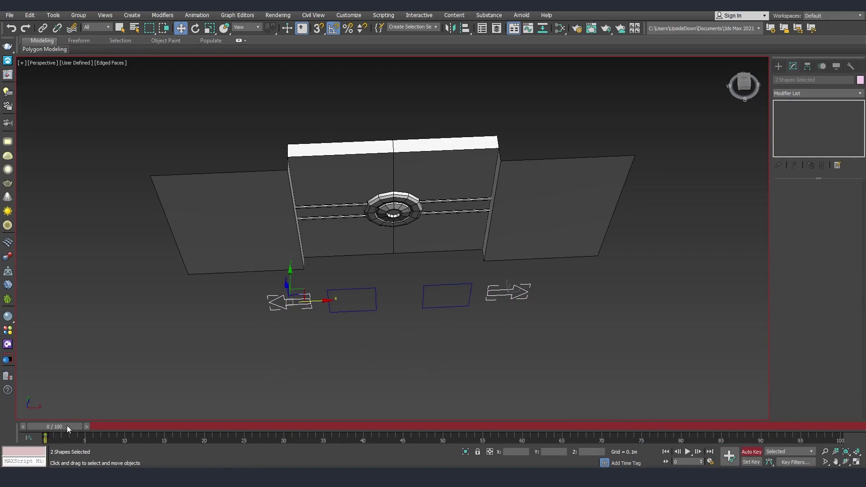
At frame 30, keyframe the left arrow outward at an X position of about -1.2 m
{"action": "left_click_drag", "start_coordinate": [67, 429], "coordinate": [299, 431]}
{"action": "key", "text": "w"}
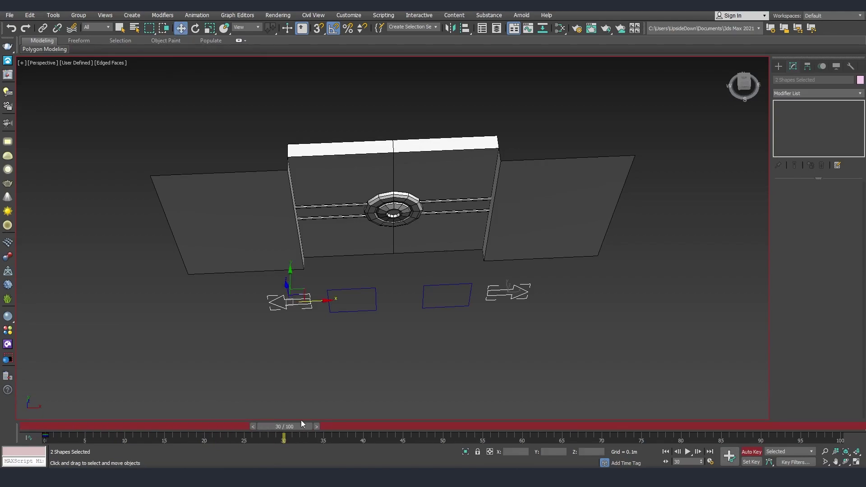
{"action": "left_click", "coordinate": [312, 310]}
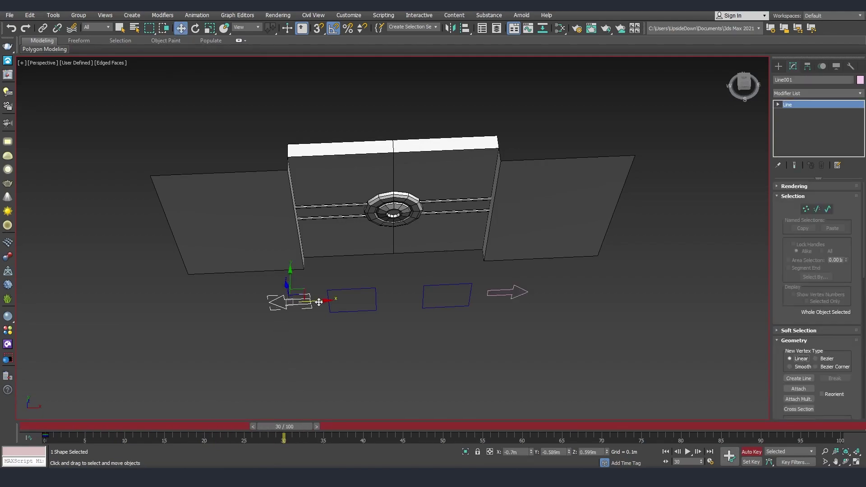
{"action": "left_click_drag", "start_coordinate": [518, 454], "coordinate": [509, 457]}
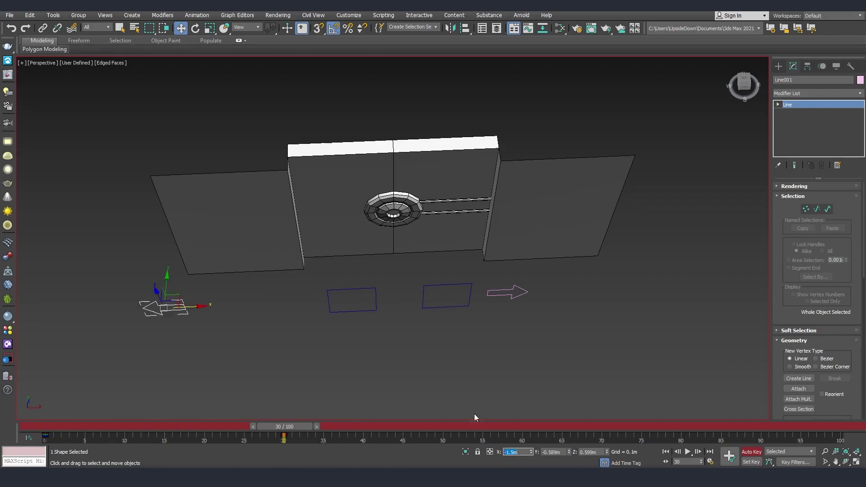
{"action": "middle_click_drag", "start_coordinate": [475, 417], "coordinate": [353, 344], "text": "alt"}
{"action": "left_click_drag", "start_coordinate": [292, 314], "coordinate": [344, 318]}
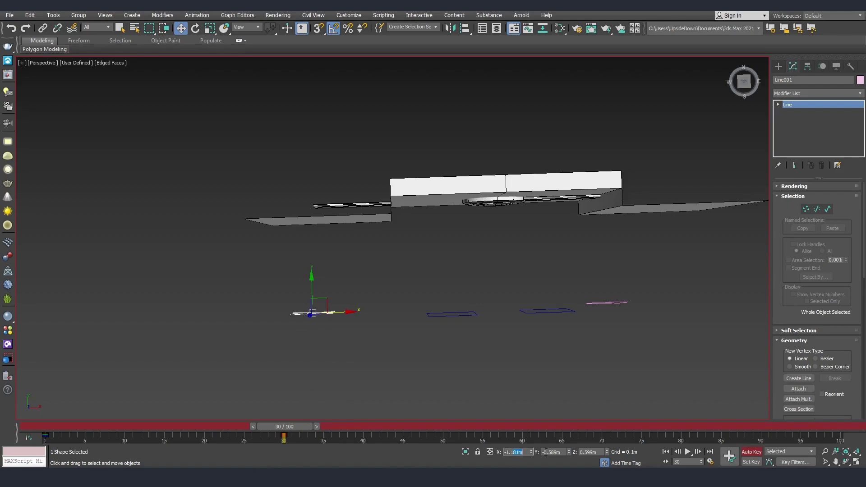
{"action": "key", "text": "Return"}
Keyframe the right arrow at an X position of 1.2 m at frame 30
{"action": "middle_click_drag", "start_coordinate": [474, 286], "coordinate": [439, 293], "text": "alt"}
{"action": "left_click", "coordinate": [447, 287]}
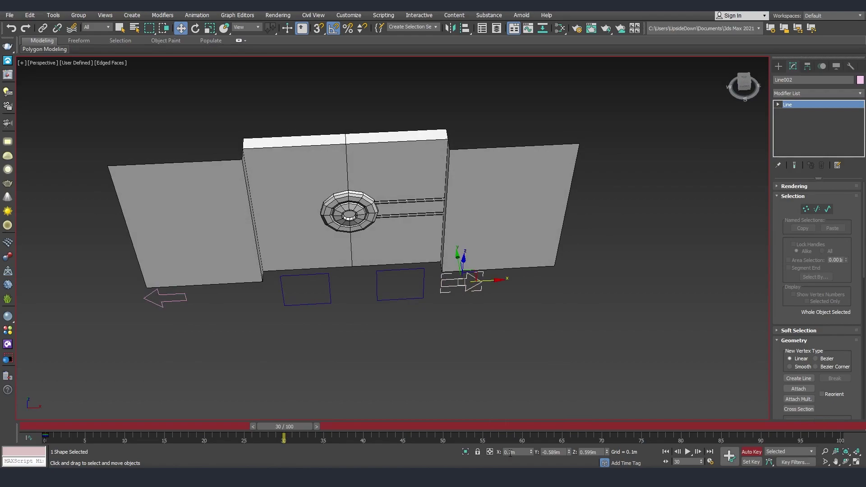
{"action": "type", "text": "1.2"}
{"action": "key", "text": "Return"}
Select both rectangles and set a key for their current position at frame 30
{"action": "middle_click_drag", "start_coordinate": [425, 327], "coordinate": [460, 318]}
{"action": "mouse_move", "coordinate": [304, 428]}
{"action": "left_mouse_down"}
{"action": "mouse_move", "coordinate": [85, 427]}
{"action": "mouse_move", "coordinate": [302, 432]}
{"action": "left_mouse_up"}
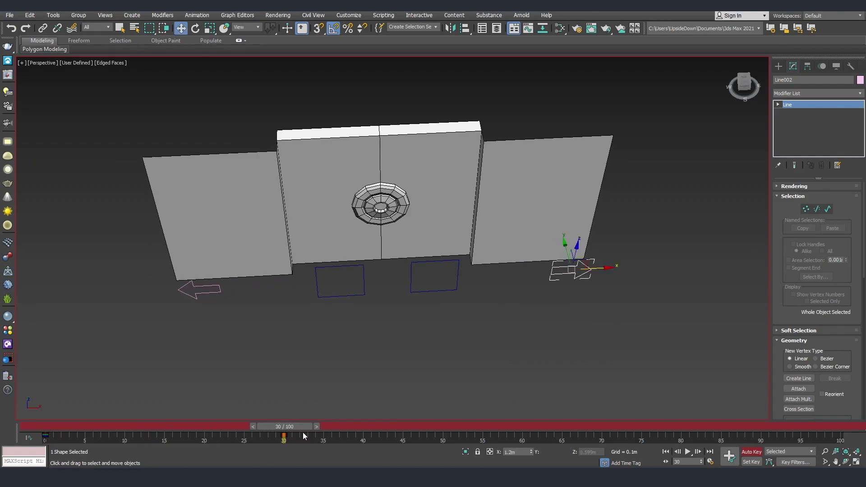
{"action": "middle_click_drag", "start_coordinate": [335, 318], "coordinate": [335, 327], "text": "alt"}
{"action": "left_click", "coordinate": [360, 294]}
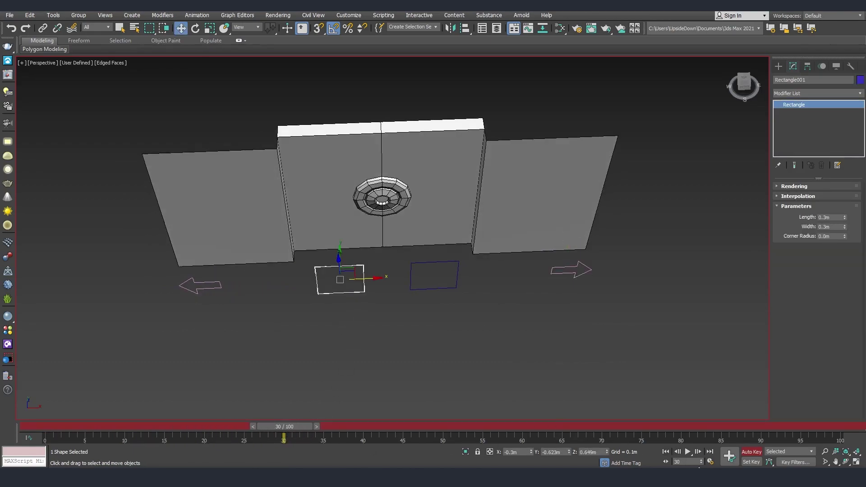
{"action": "left_click", "coordinate": [455, 286], "text": "ctrl"}
{"action": "left_click", "coordinate": [729, 457]}
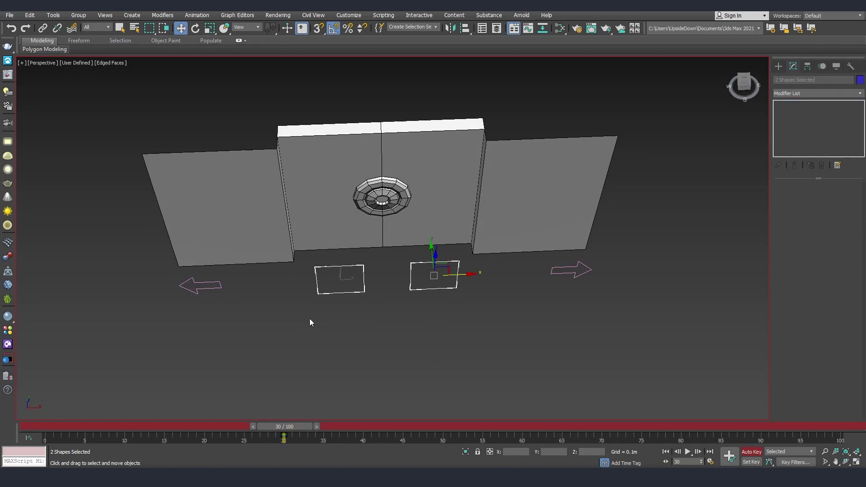
At frame 45, move the left rectangle outward along X to about -0.76 m to open the left door panel
{"action": "left_click", "coordinate": [316, 290]}
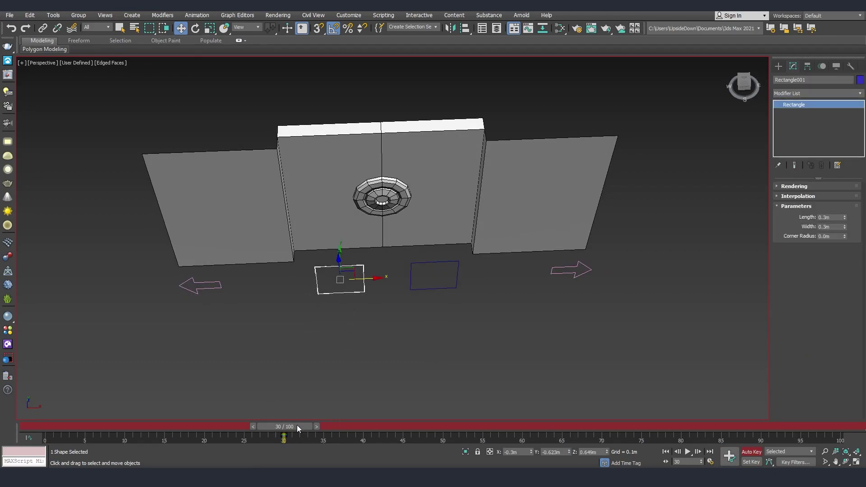
{"action": "left_click_drag", "start_coordinate": [297, 425], "coordinate": [414, 427]}
{"action": "key", "text": "w"}
{"action": "left_click_drag", "start_coordinate": [393, 285], "coordinate": [320, 291]}
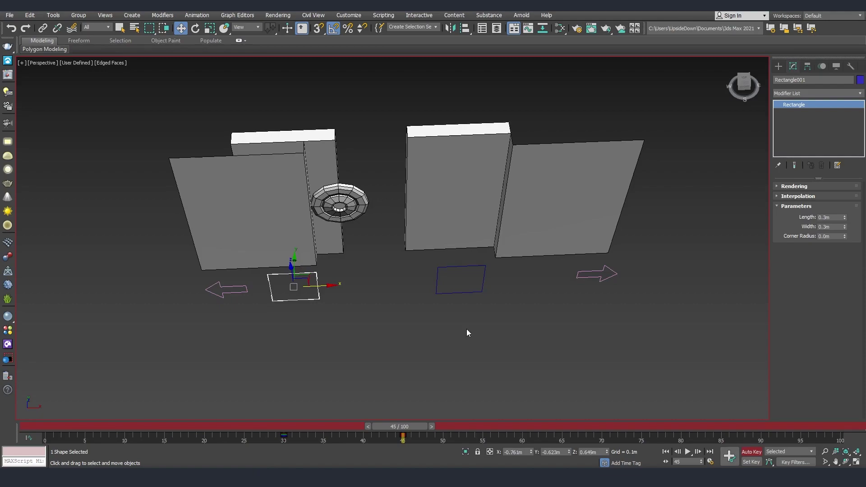
Move the right rectangle outward along X to about 0.8 m at frame 45 to open the right door panel
{"action": "middle_click_drag", "start_coordinate": [467, 333], "coordinate": [393, 340]}
{"action": "left_click", "coordinate": [416, 274]}
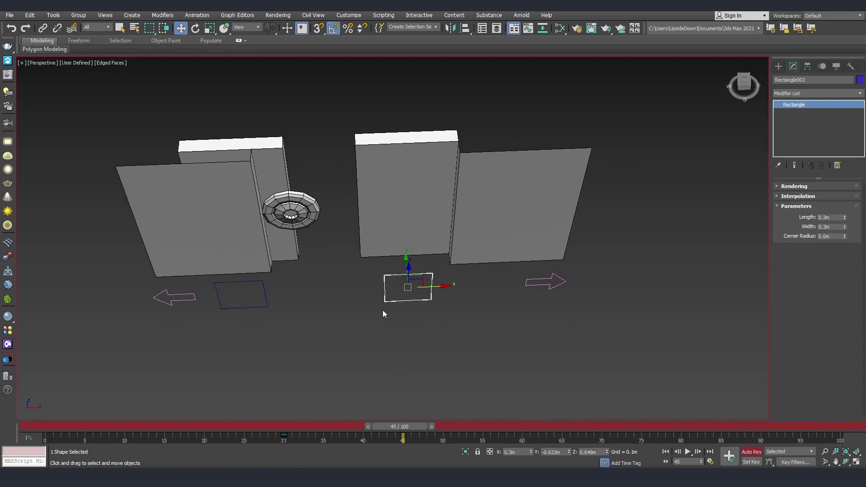
{"action": "left_click_drag", "start_coordinate": [437, 288], "coordinate": [515, 288]}
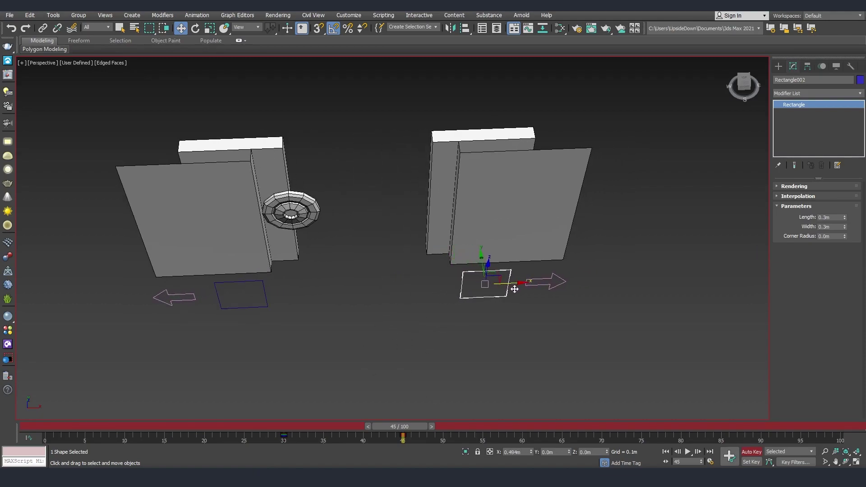
Scrub the animation back to frame 0 and turn off Auto Key
{"action": "scroll", "coordinate": [452, 393], "scroll_direction": "down", "scroll_amount": 4}
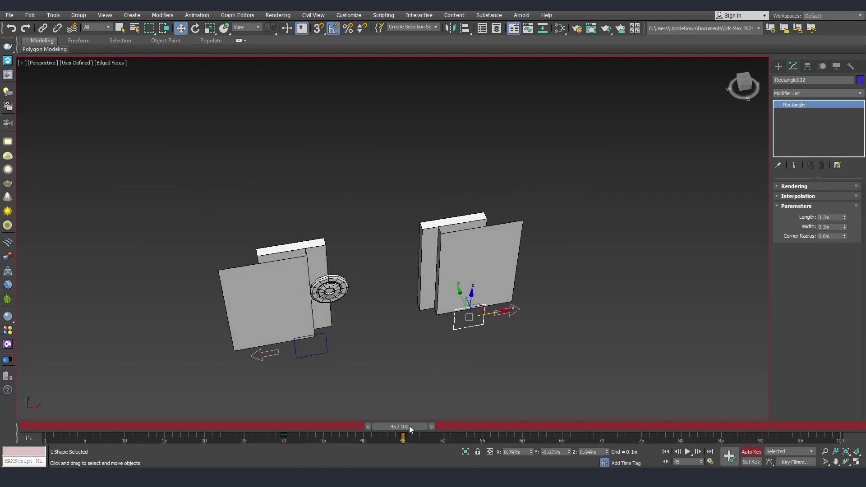
{"action": "left_click_drag", "start_coordinate": [409, 426], "coordinate": [60, 445]}
{"action": "key", "text": "w"}
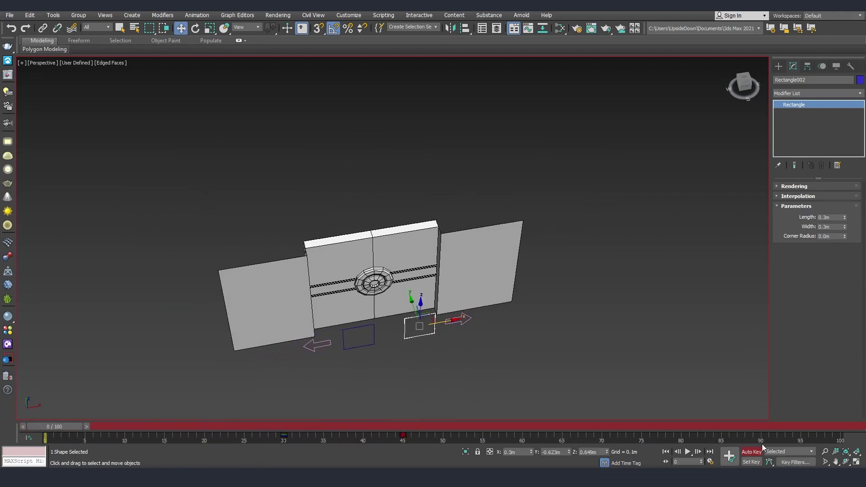
{"action": "left_click", "coordinate": [752, 452]}
Add an Edit Poly modifier above the Shell on the left door panel
{"action": "scroll", "coordinate": [459, 345], "scroll_direction": "up", "scroll_amount": 3}
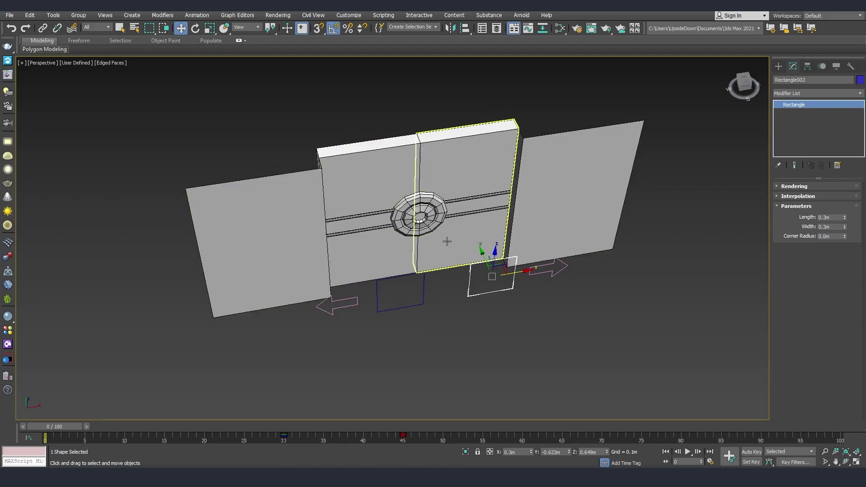
{"action": "left_click", "coordinate": [373, 166]}
{"action": "scroll", "coordinate": [478, 199], "scroll_direction": "up", "scroll_amount": 3}
{"action": "left_click", "coordinate": [374, 242]}
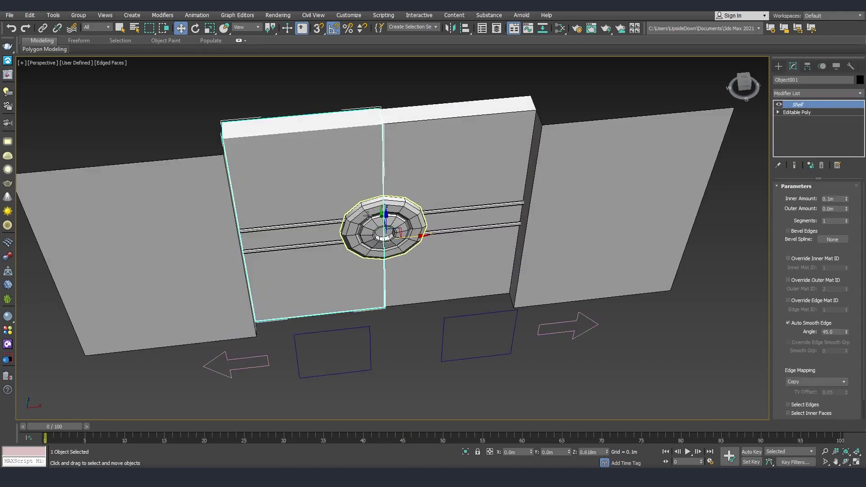
{"action": "scroll", "coordinate": [374, 242], "scroll_direction": "up", "scroll_amount": 3}
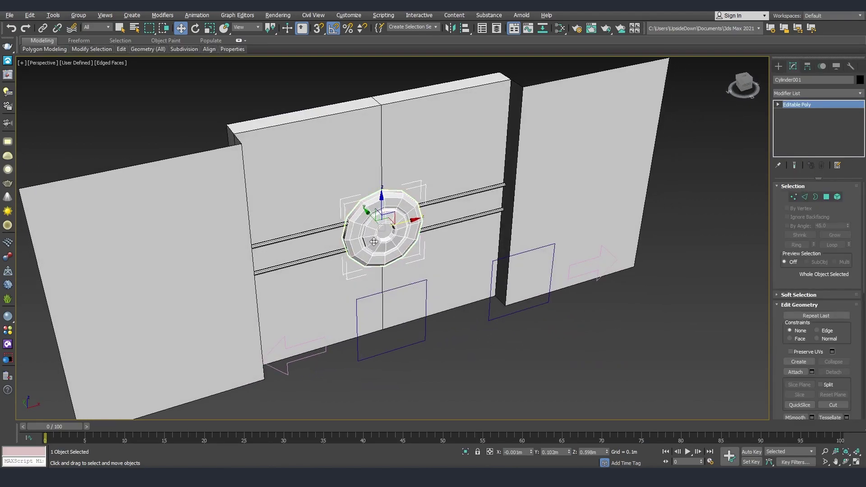
{"action": "left_click", "coordinate": [325, 158]}
{"action": "middle_click_drag", "start_coordinate": [324, 159], "coordinate": [431, 192], "text": "alt"}
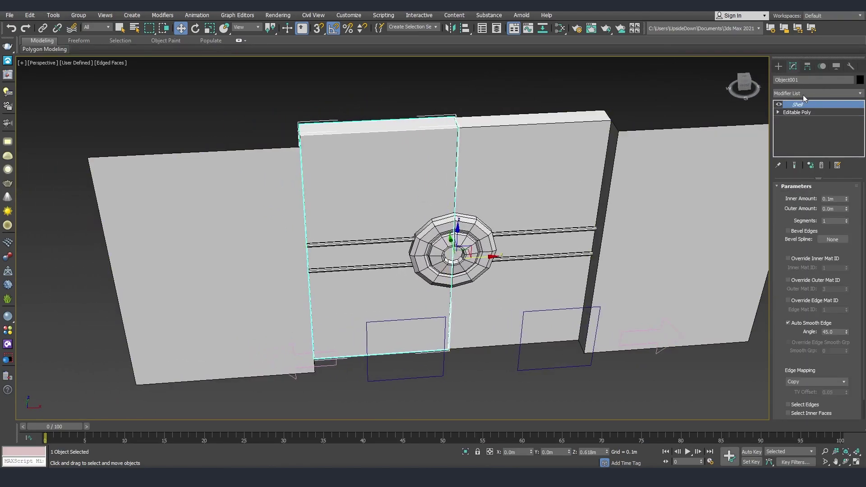
{"action": "left_click", "coordinate": [803, 95]}
{"action": "scroll", "coordinate": [803, 113], "scroll_direction": "down", "scroll_amount": 5}
{"action": "left_click", "coordinate": [800, 120]}
Select the left door panel's vertical edges with Ring and connect them with four segments
{"action": "key", "text": "2"}
{"action": "left_click", "coordinate": [456, 183]}
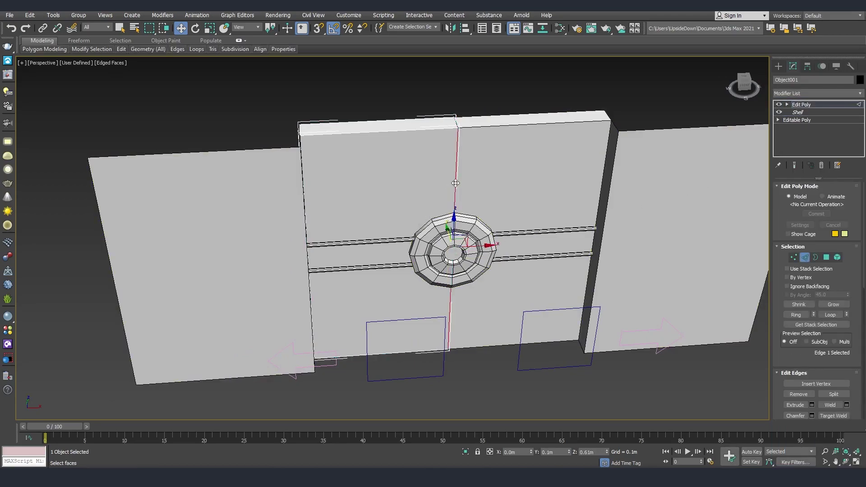
{"action": "key", "text": "alt+r"}
{"action": "scroll", "coordinate": [843, 415], "scroll_direction": "down", "scroll_amount": 3}
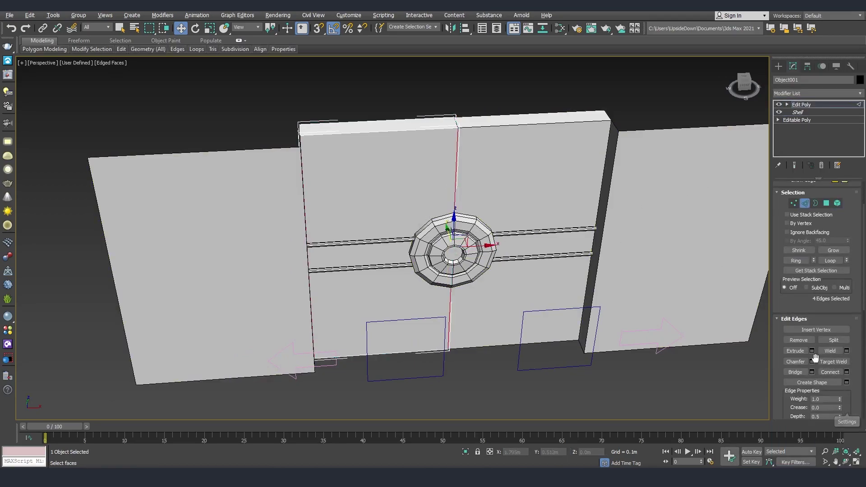
{"action": "left_click", "coordinate": [847, 372]}
{"action": "middle_click_drag", "start_coordinate": [555, 255], "coordinate": [605, 232], "text": "alt"}
{"action": "left_click", "coordinate": [398, 242]}
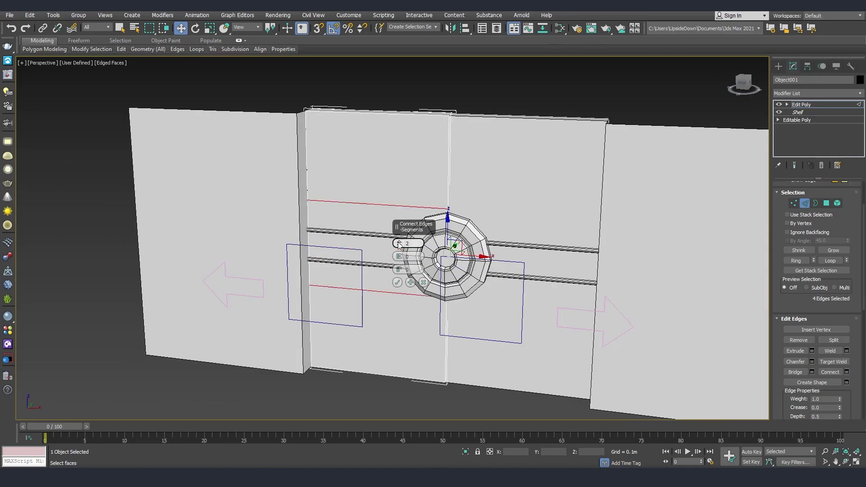
{"action": "left_click", "coordinate": [398, 242]}
{"action": "left_click", "coordinate": [398, 242]}
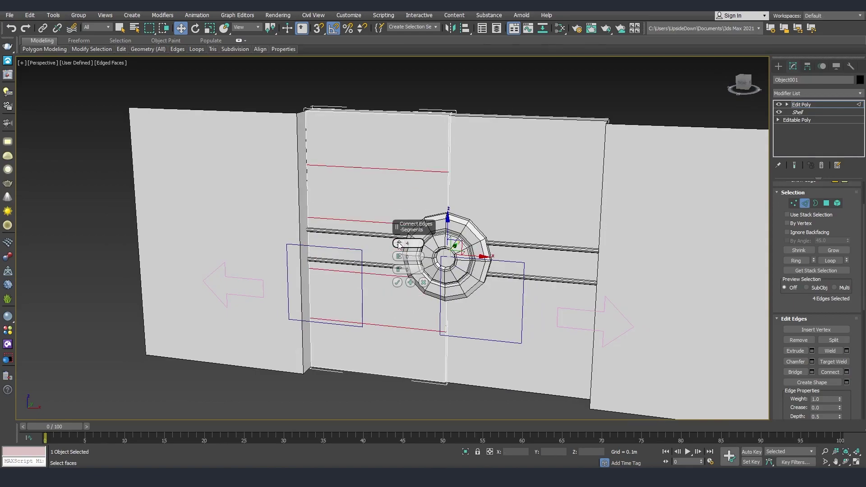
{"action": "left_click", "coordinate": [398, 283]}
{"action": "key", "text": "4"}
{"action": "left_click", "coordinate": [389, 196]}
{"action": "left_click", "coordinate": [415, 314], "text": "ctrl"}
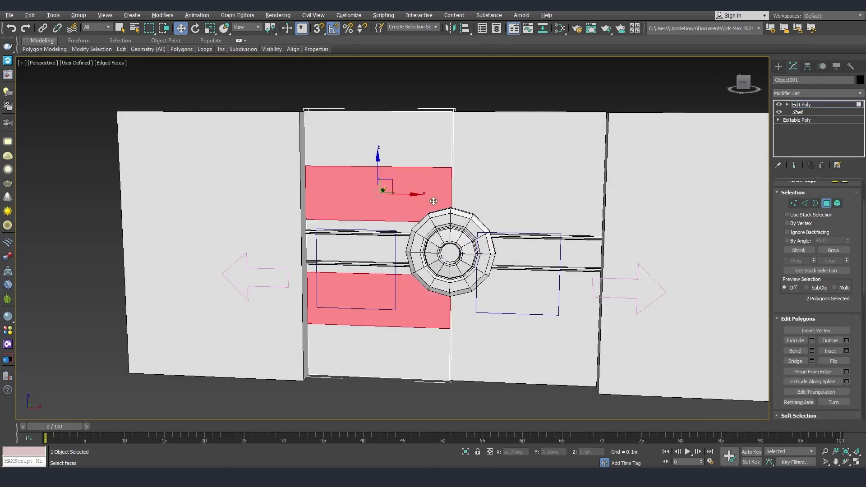
{"action": "mouse_move", "coordinate": [475, 223]}
{"action": "middle_mouse_down", "text": "alt"}
{"action": "mouse_move", "coordinate": [426, 228]}
{"action": "mouse_move", "coordinate": [467, 234]}
{"action": "middle_mouse_up", "text": "alt"}
Connect the left panel's horizontal edges with two segments pinched outward to form narrow vertical borders along both sides
{"action": "key", "text": "2"}
{"action": "left_click", "coordinate": [390, 114]}
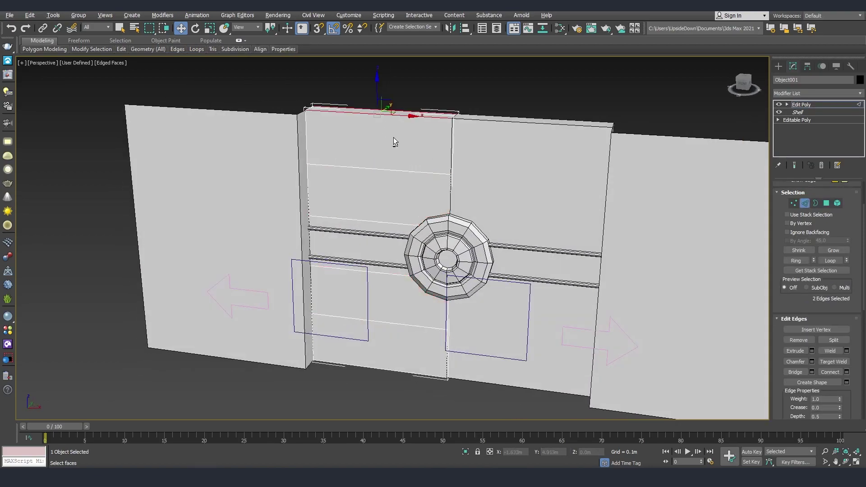
{"action": "left_click", "coordinate": [395, 170], "text": "shift"}
{"action": "middle_click_drag", "start_coordinate": [395, 172], "coordinate": [398, 189], "text": "alt"}
{"action": "left_click", "coordinate": [846, 373]}
{"action": "middle_click_drag", "start_coordinate": [451, 234], "coordinate": [468, 241], "text": "alt"}
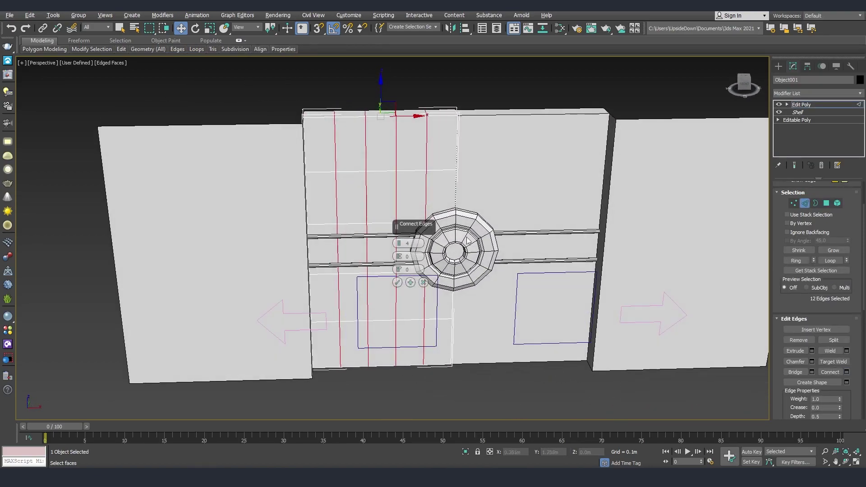
{"action": "left_click_drag", "start_coordinate": [399, 244], "coordinate": [437, 118]}
{"action": "left_click", "coordinate": [398, 282]}
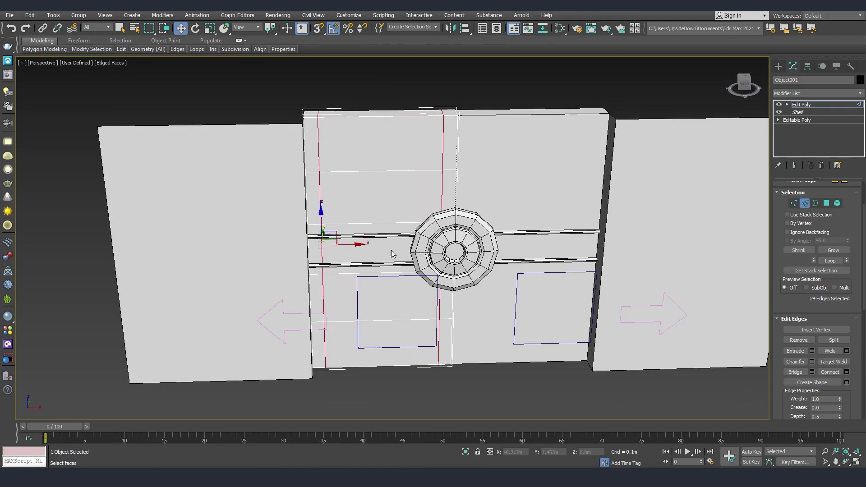
Bevel the upper and lower inner polygons of the left door panel inward to form two recesses and exit polygon editing
{"action": "key", "text": "4"}
{"action": "left_click", "coordinate": [382, 203]}
{"action": "middle_click_drag", "start_coordinate": [382, 203], "coordinate": [397, 195], "text": "alt"}
{"action": "left_click", "coordinate": [397, 302], "text": "ctrl"}
{"action": "mouse_move", "coordinate": [397, 302]}
{"action": "middle_mouse_down", "text": "alt"}
{"action": "mouse_move", "coordinate": [395, 296]}
{"action": "mouse_move", "coordinate": [401, 306]}
{"action": "middle_mouse_up", "text": "alt"}
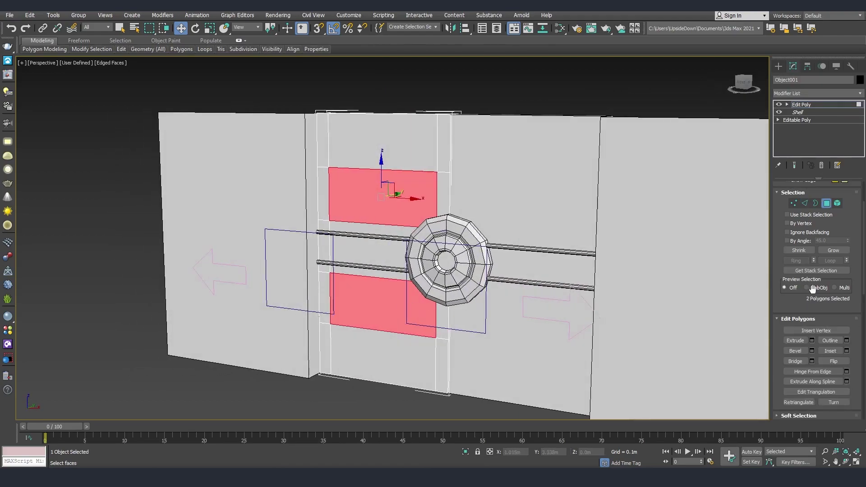
{"action": "left_click", "coordinate": [812, 351]}
{"action": "middle_click_drag", "start_coordinate": [554, 237], "coordinate": [510, 257], "text": "alt"}
{"action": "scroll", "coordinate": [416, 218], "scroll_direction": "up", "scroll_amount": 2}
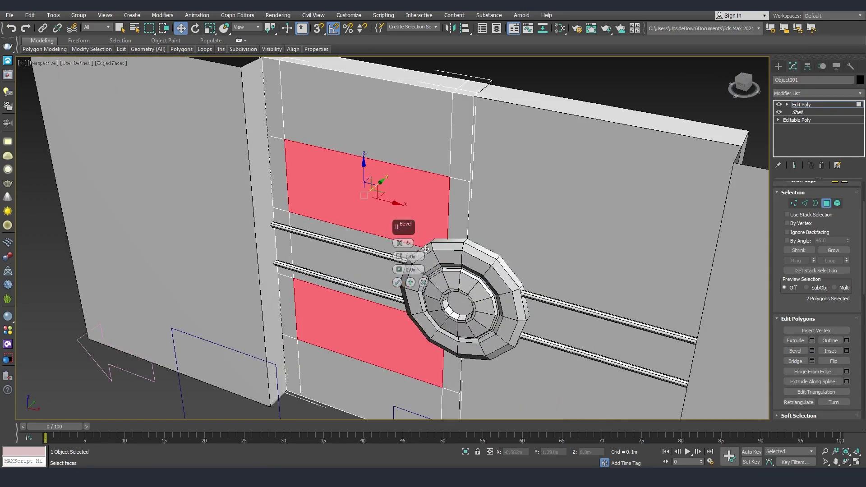
{"action": "left_click_drag", "start_coordinate": [398, 256], "coordinate": [399, 285]}
{"action": "left_click", "coordinate": [398, 283]}
{"action": "scroll", "coordinate": [406, 261], "scroll_direction": "down", "scroll_amount": 4}
{"action": "middle_click_drag", "start_coordinate": [406, 261], "coordinate": [519, 248], "text": "alt"}
{"action": "left_click", "coordinate": [801, 105]}
{"action": "left_click", "coordinate": [577, 134]}
{"action": "left_click", "coordinate": [379, 240]}
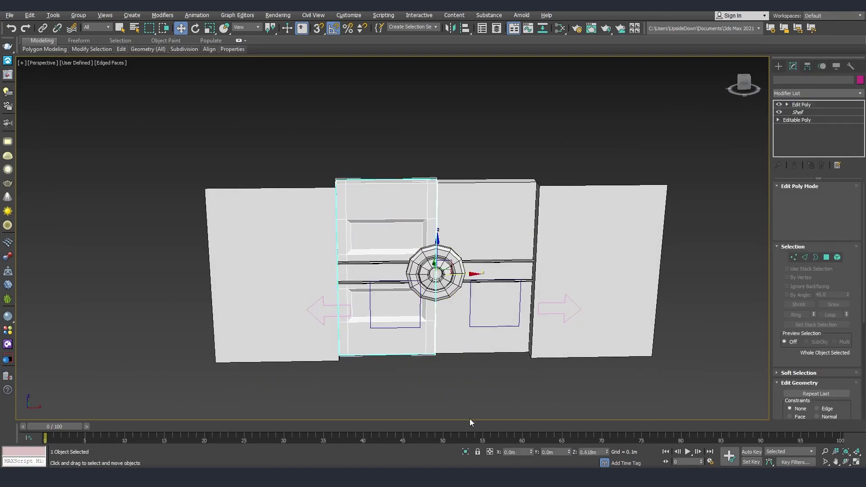
Scrub the animation back to frame 0 and select the right rectangle control
{"action": "left_click_drag", "start_coordinate": [69, 428], "coordinate": [54, 442]}
{"action": "middle_click_drag", "start_coordinate": [412, 356], "coordinate": [471, 356], "text": "alt"}
{"action": "left_click_drag", "start_coordinate": [505, 369], "coordinate": [429, 332]}
{"action": "left_click_drag", "start_coordinate": [528, 358], "coordinate": [516, 315]}
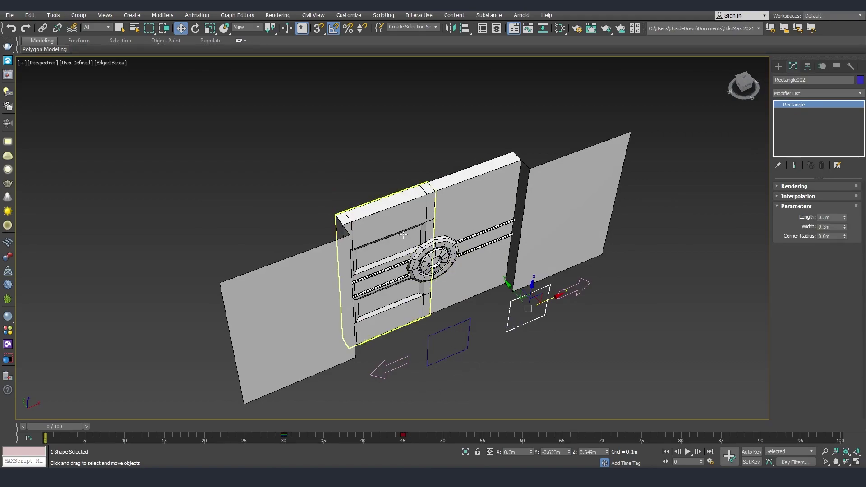
Inspect the right door panel, the rails and the central disc from several angles
{"action": "left_click", "coordinate": [489, 279]}
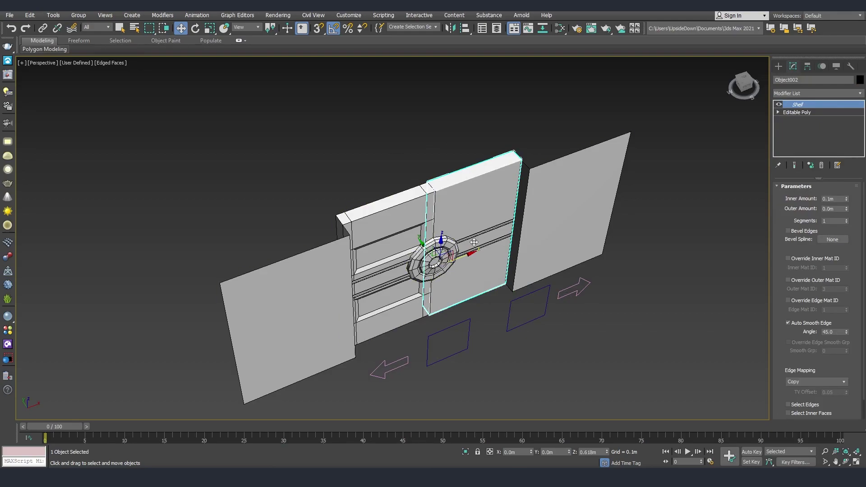
{"action": "middle_click_drag", "start_coordinate": [405, 305], "coordinate": [396, 295], "text": "alt"}
{"action": "left_click", "coordinate": [467, 311]}
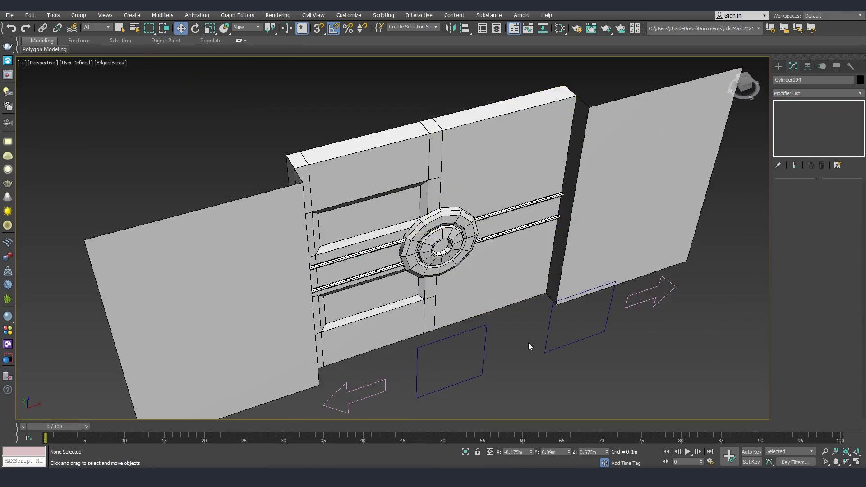
{"action": "middle_click_drag", "start_coordinate": [529, 343], "coordinate": [505, 349]}
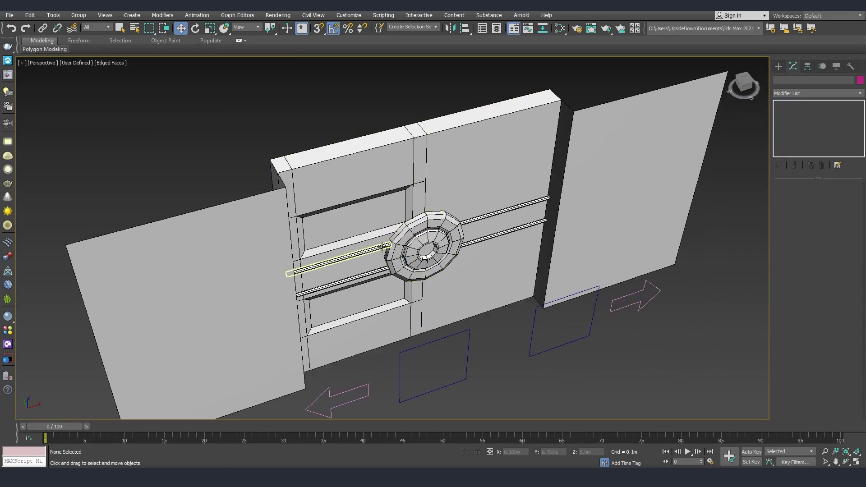
{"action": "left_click", "coordinate": [397, 255]}
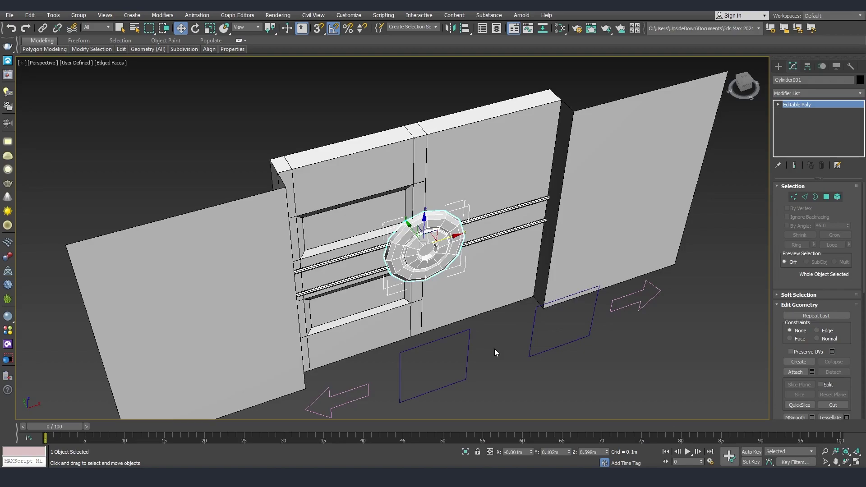
{"action": "middle_click_drag", "start_coordinate": [495, 352], "coordinate": [470, 352], "text": "alt"}
{"action": "scroll", "coordinate": [452, 333], "scroll_direction": "down", "scroll_amount": 3}
{"action": "mouse_move", "coordinate": [437, 316]}
{"action": "middle_mouse_down", "text": "alt"}
{"action": "mouse_move", "coordinate": [387, 294]}
{"action": "mouse_move", "coordinate": [431, 309]}
{"action": "middle_mouse_up", "text": "alt"}
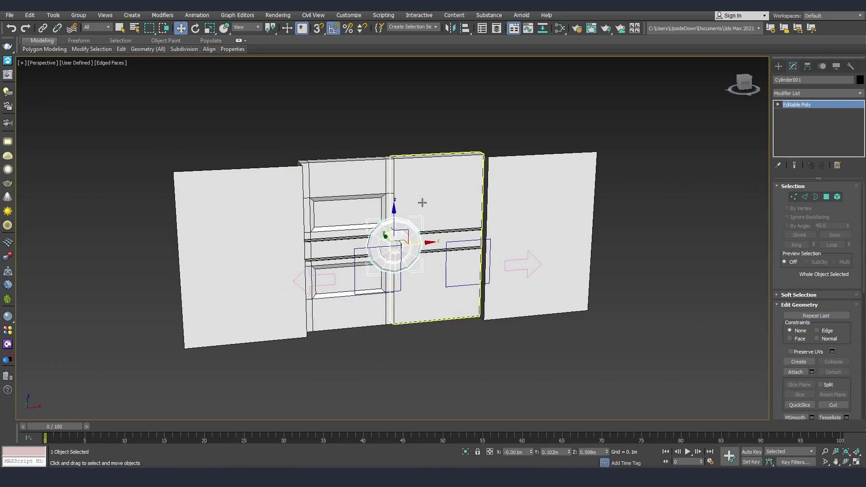
{"action": "middle_click_drag", "start_coordinate": [406, 304], "coordinate": [286, 385], "text": "alt"}
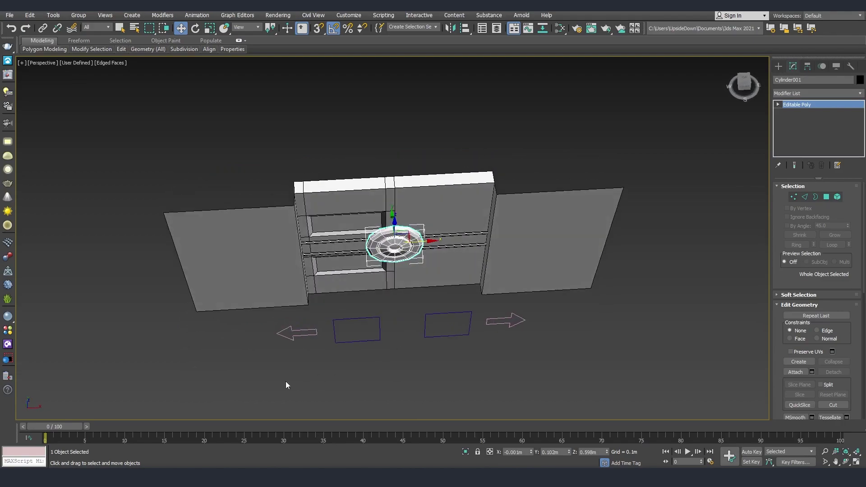
{"action": "left_click_drag", "start_coordinate": [573, 309], "coordinate": [575, 310]}
{"action": "middle_click_drag", "start_coordinate": [557, 340], "coordinate": [404, 151], "text": "alt"}
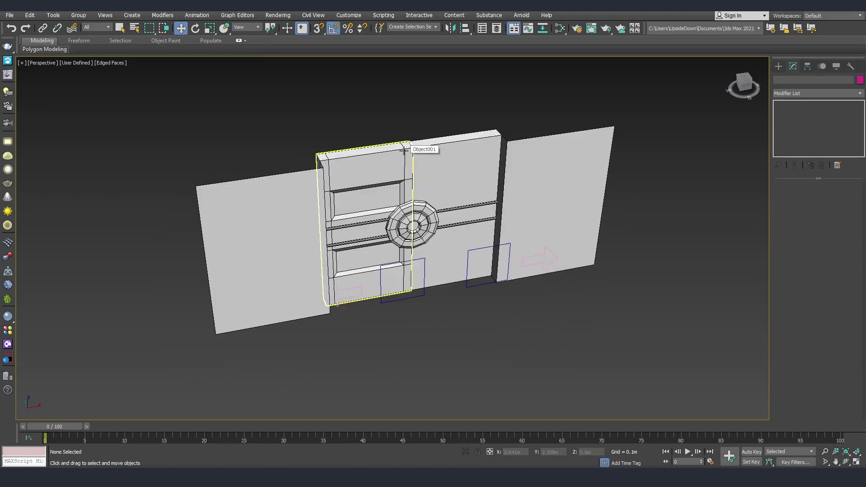
{"action": "left_click", "coordinate": [427, 143]}
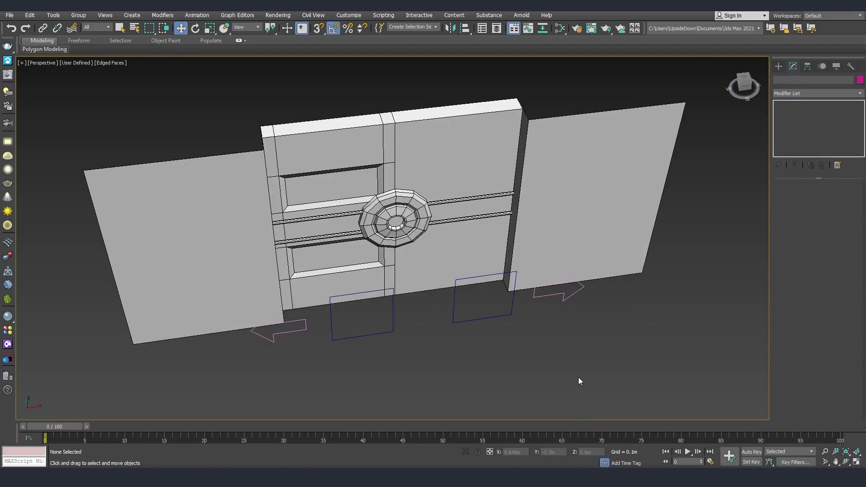
{"action": "middle_click_drag", "start_coordinate": [578, 377], "coordinate": [510, 376], "text": "alt"}
{"action": "middle_click_drag", "start_coordinate": [326, 350], "coordinate": [410, 312], "text": "alt"}
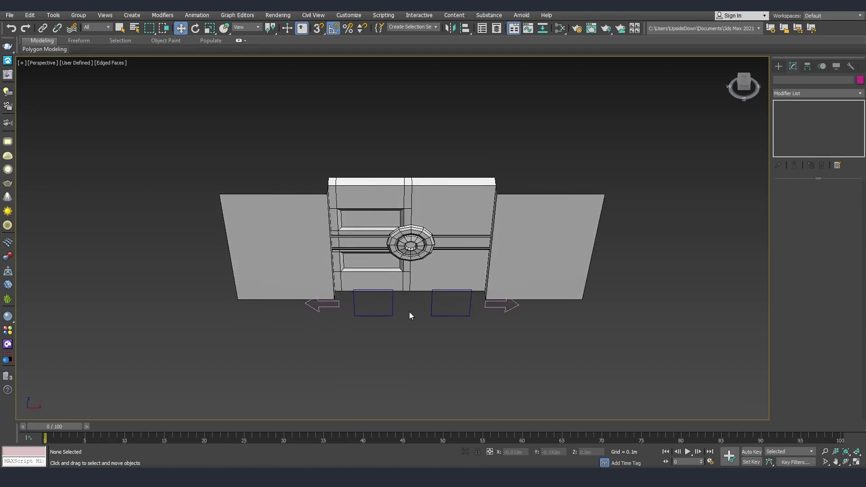
{"action": "middle_click_drag", "start_coordinate": [383, 236], "coordinate": [386, 333], "text": "alt"}
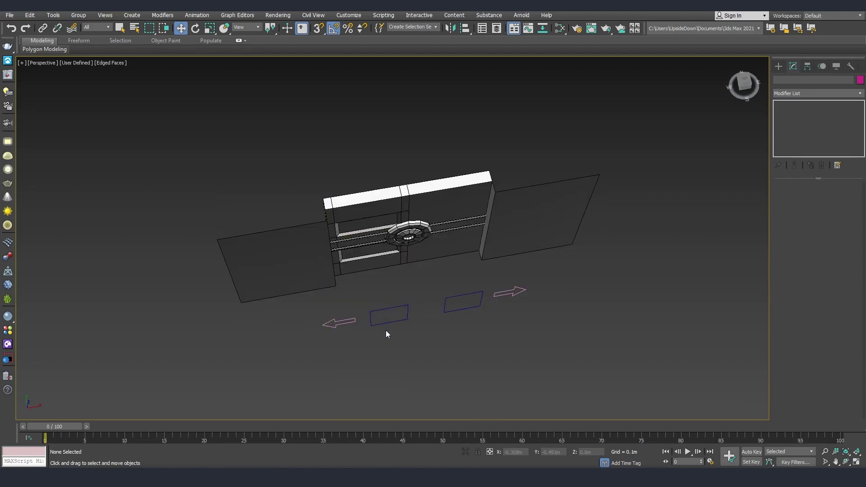
{"action": "scroll", "coordinate": [379, 320], "scroll_direction": "up", "scroll_amount": 4}
{"action": "middle_click_drag", "start_coordinate": [367, 297], "coordinate": [396, 197], "text": "alt"}
{"action": "scroll", "coordinate": [396, 196], "scroll_direction": "down", "scroll_amount": 2}
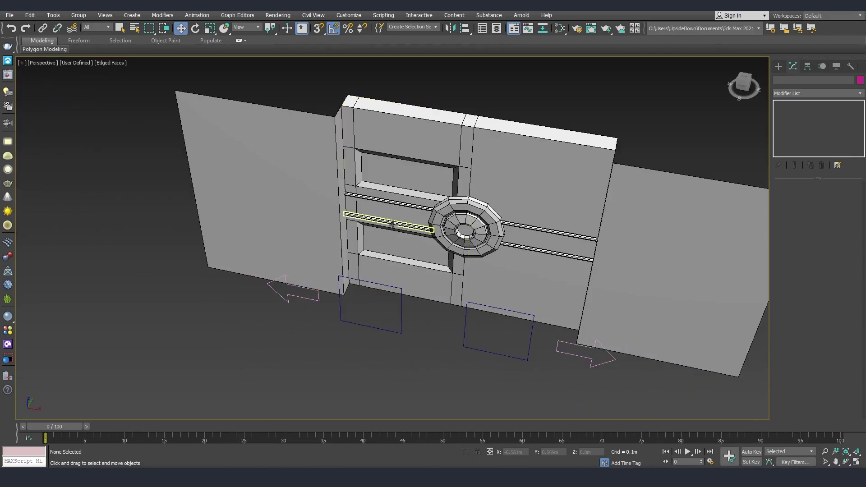
Try moving the left arrow control outward to test the linked left rails, and cancel the move
{"action": "left_click", "coordinate": [397, 201]}
{"action": "left_click", "coordinate": [335, 298]}
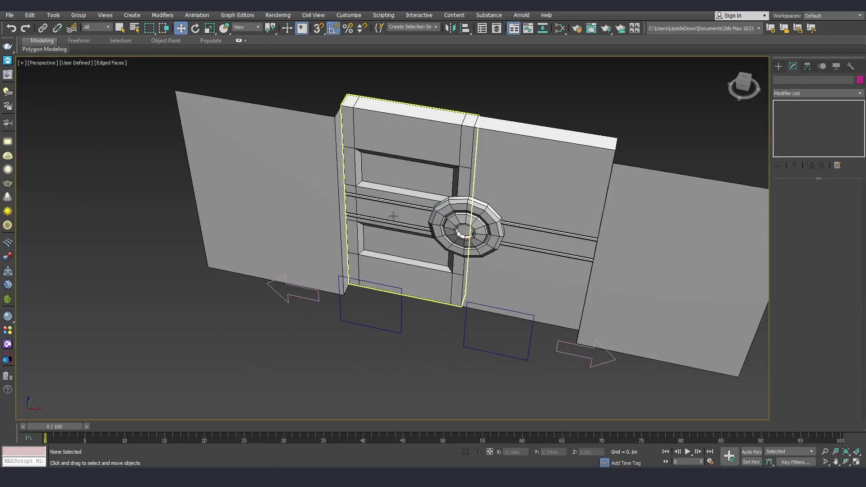
{"action": "middle_click_drag", "start_coordinate": [335, 299], "coordinate": [316, 298], "text": "alt"}
{"action": "left_click", "coordinate": [318, 293]}
{"action": "left_click_drag", "start_coordinate": [319, 294], "coordinate": [205, 303]}
{"action": "right_click", "coordinate": [206, 303]}
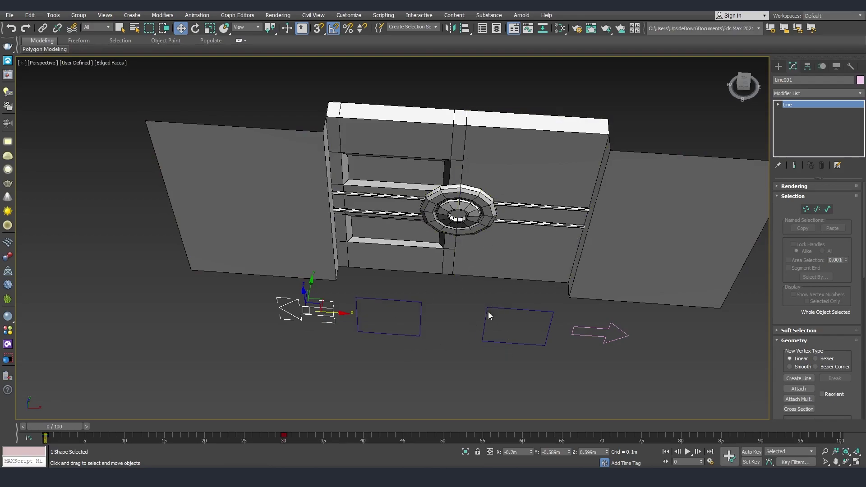
{"action": "middle_click_drag", "start_coordinate": [488, 312], "coordinate": [433, 316]}
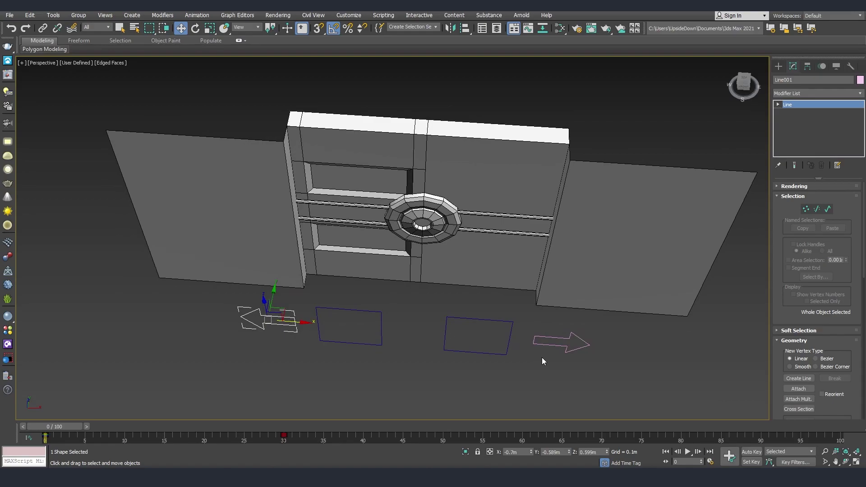
{"action": "middle_click_drag", "start_coordinate": [538, 356], "coordinate": [470, 358]}
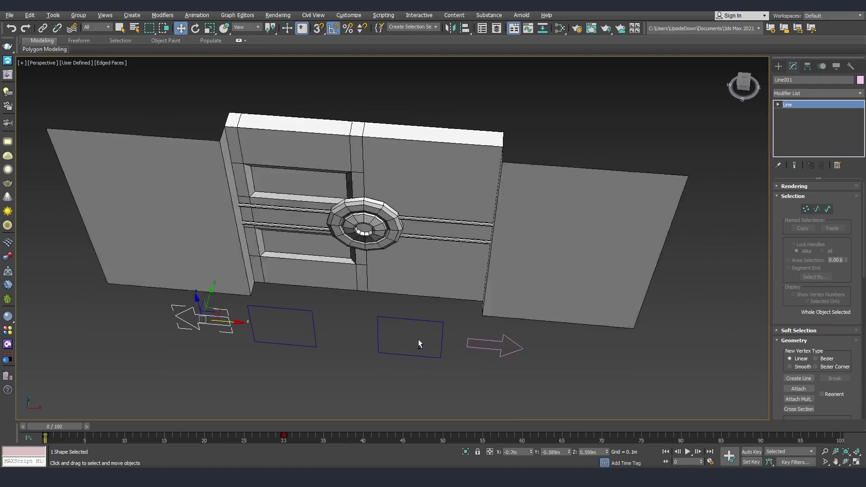
{"action": "middle_click_drag", "start_coordinate": [419, 339], "coordinate": [508, 345], "text": "alt"}
{"action": "scroll", "coordinate": [507, 344], "scroll_direction": "down", "scroll_amount": 2}
{"action": "left_click", "coordinate": [508, 345]}
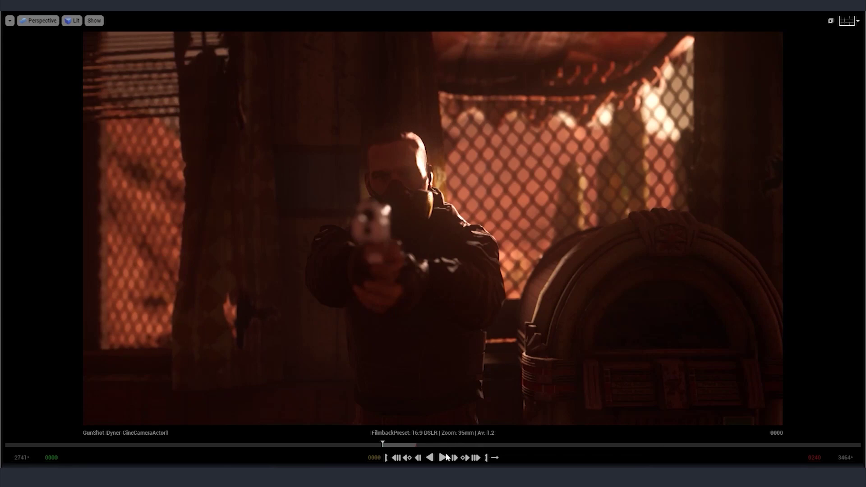
{"action": "left_click", "coordinate": [445, 458]}
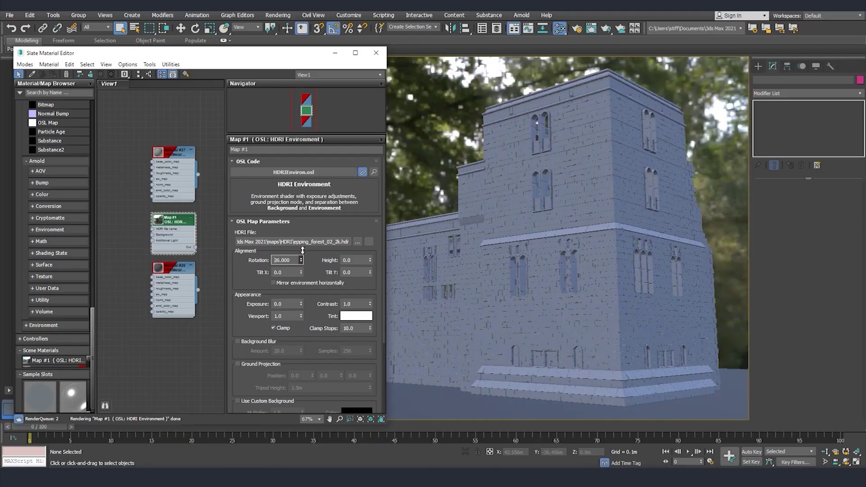
{"action": "left_click_drag", "start_coordinate": [301, 261], "coordinate": [299, 311]}
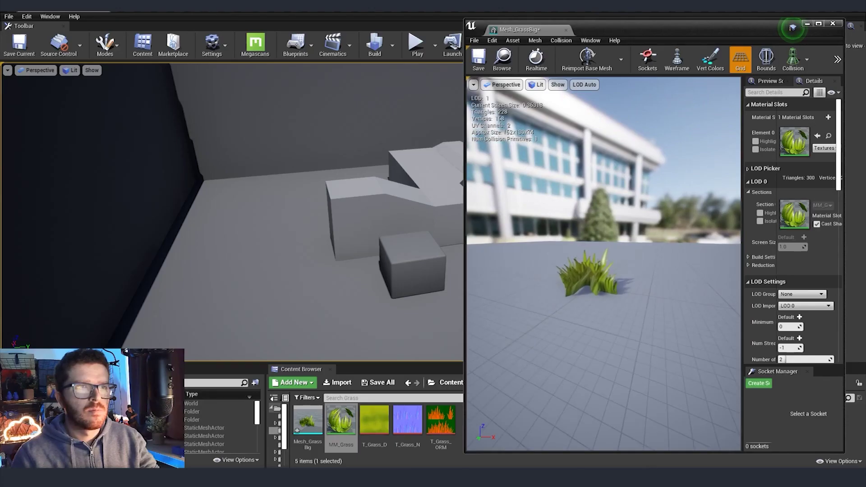
{"action": "left_click_drag", "start_coordinate": [603, 280], "coordinate": [613, 207]}
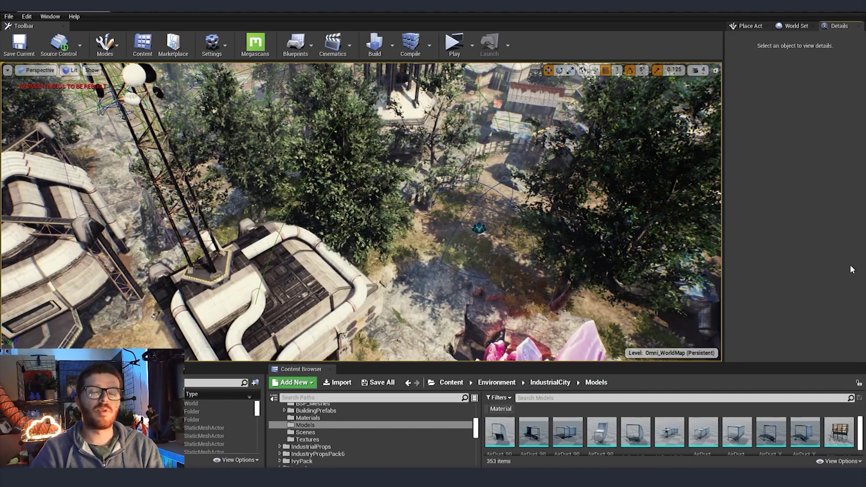